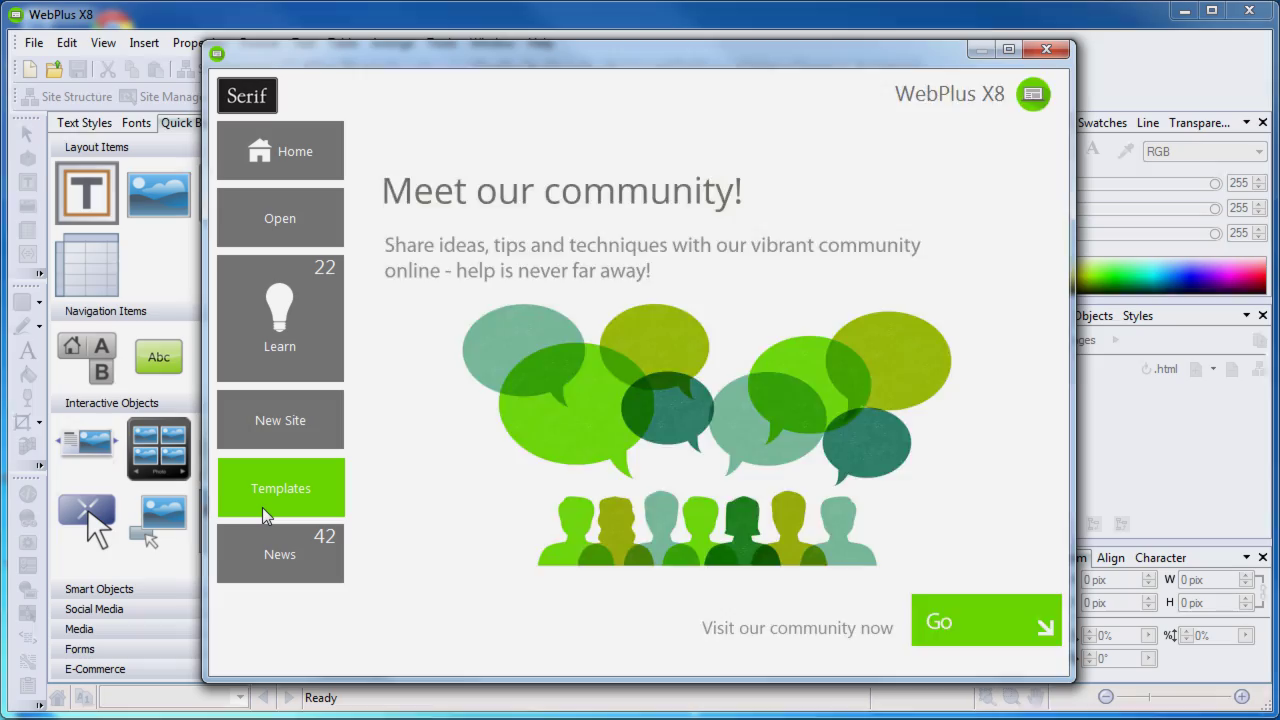
- Create a new site from the Warehouse template with Home, About Us, Gallery and Products pages
click(263, 507)
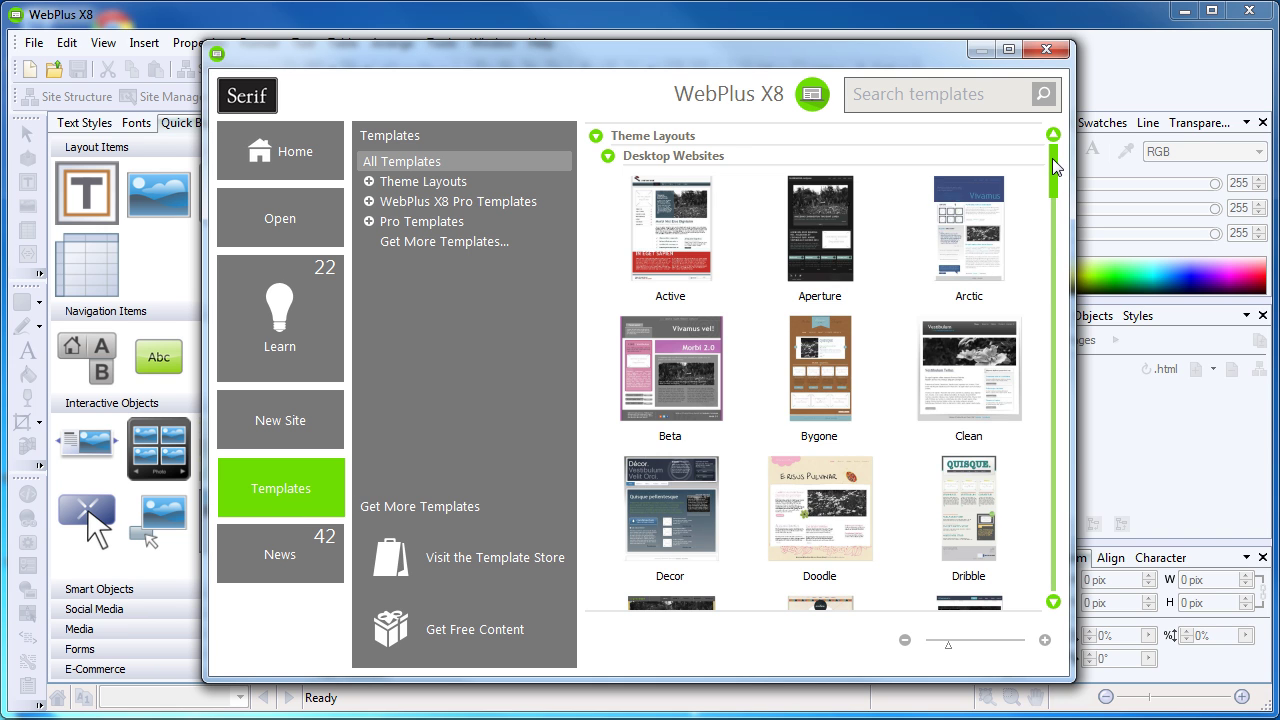
drag(1055, 168, 1051, 287)
click(837, 417)
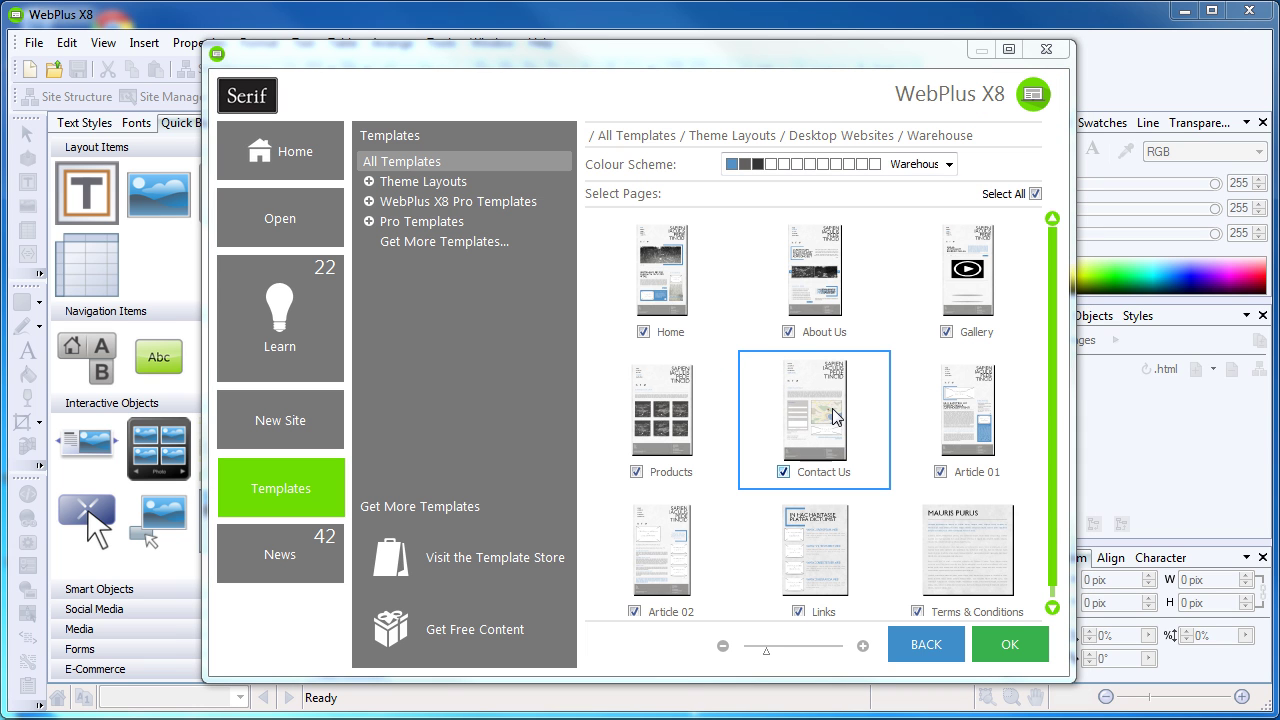
click(1008, 646)
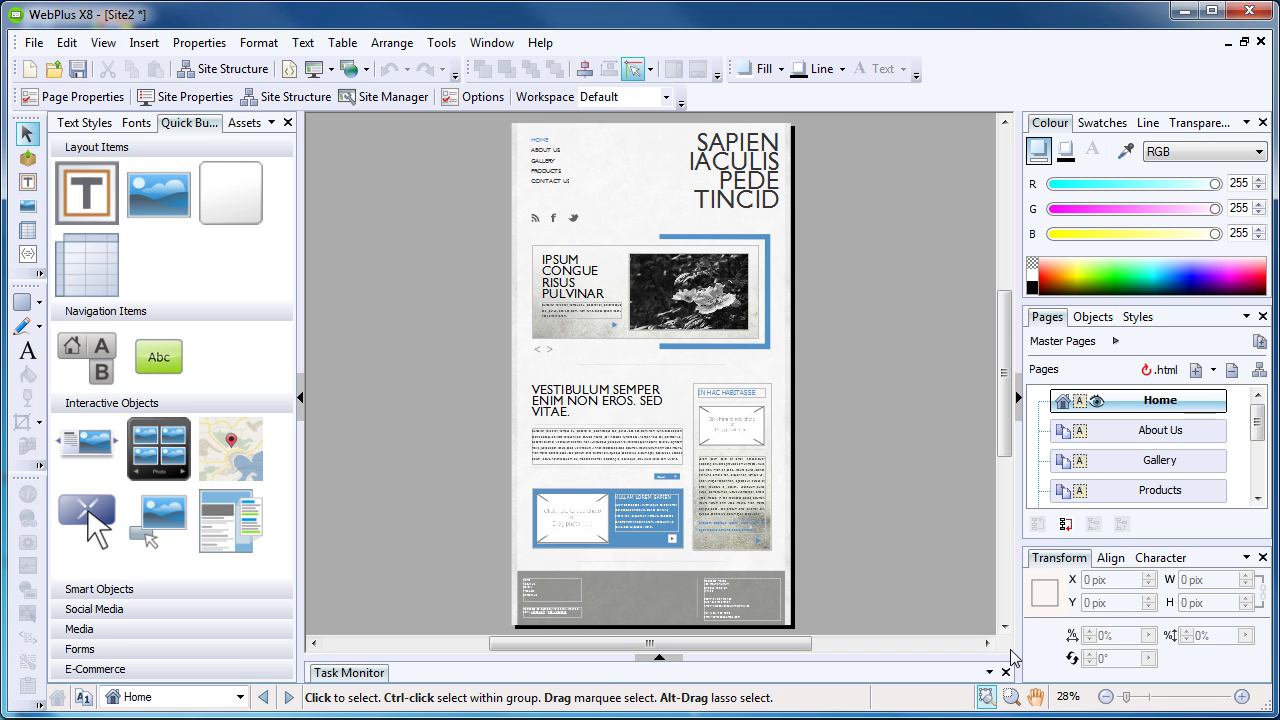
- Select the home page navigation bar, zoom in, and edit it on master page A
click(538, 160)
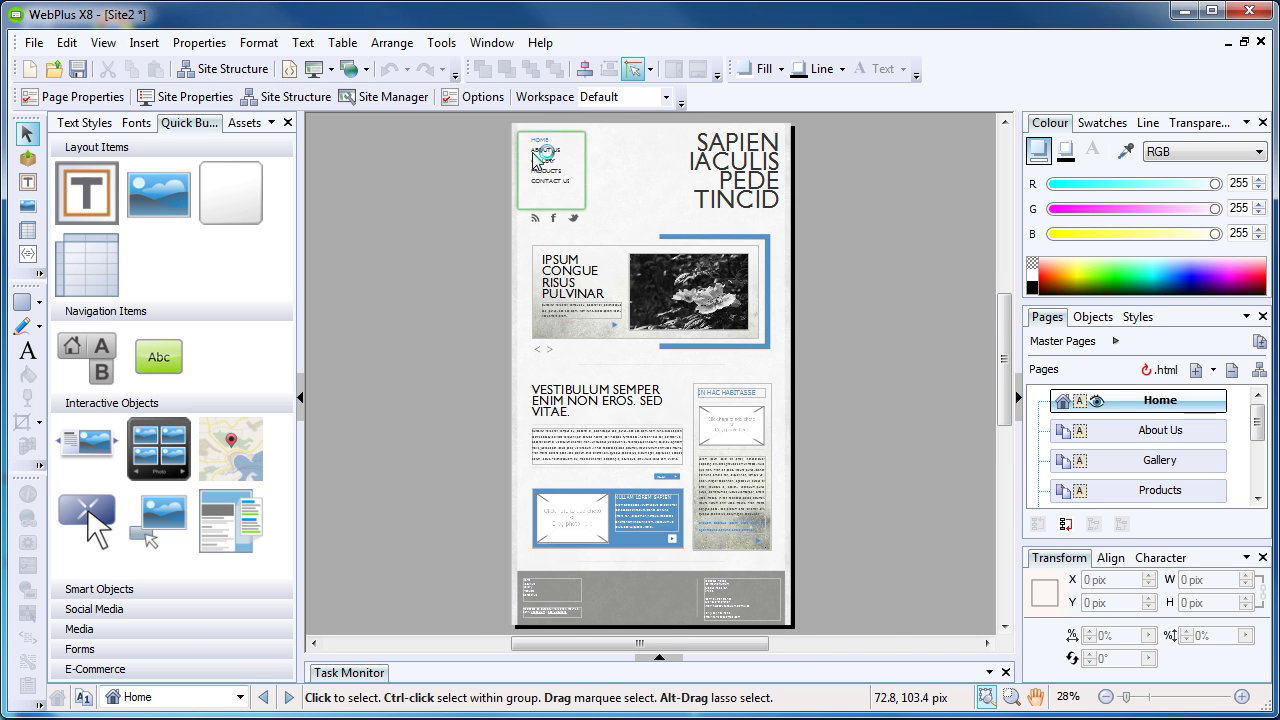
scroll(537, 160, up, 2)
scroll(537, 160, up, 2)
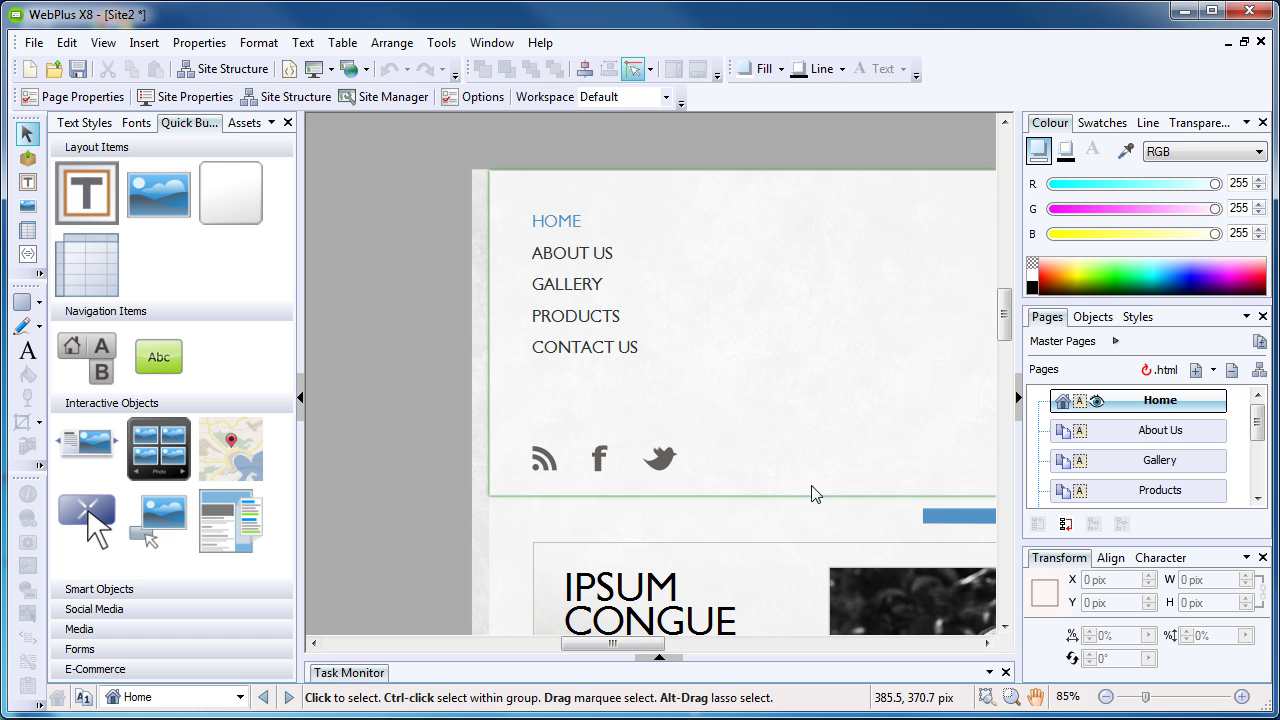
click(634, 320)
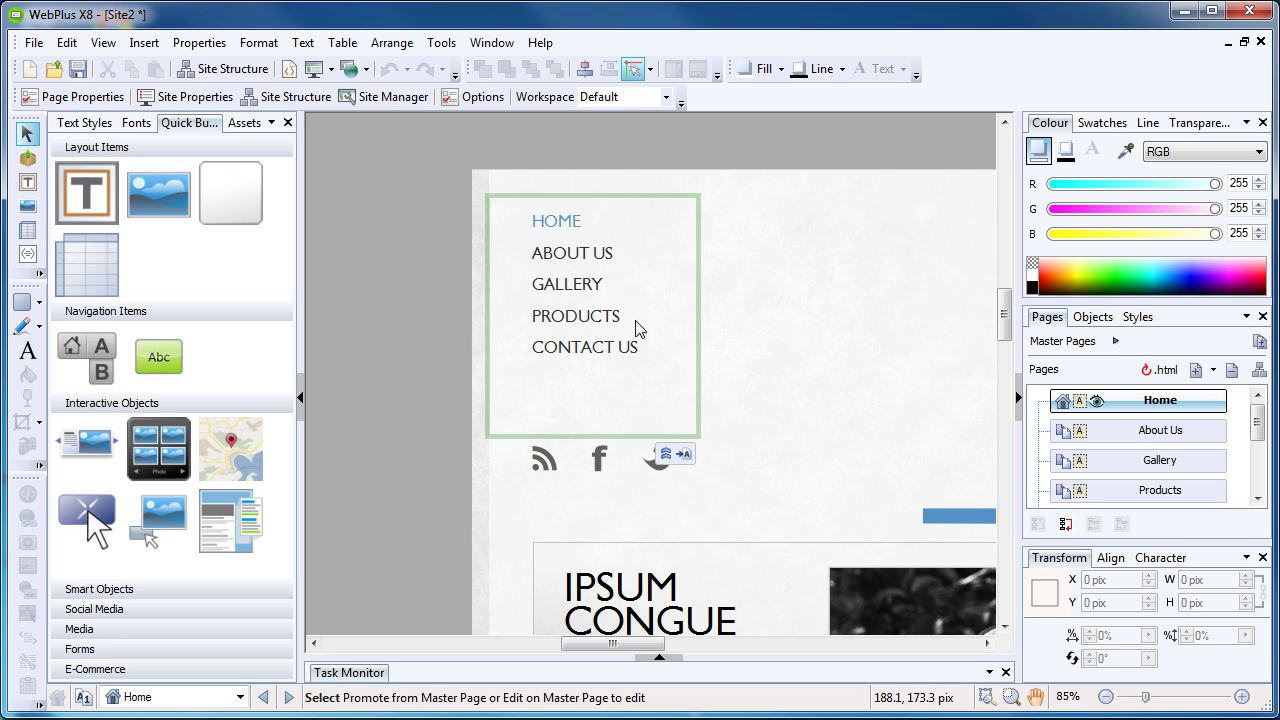
click(686, 456)
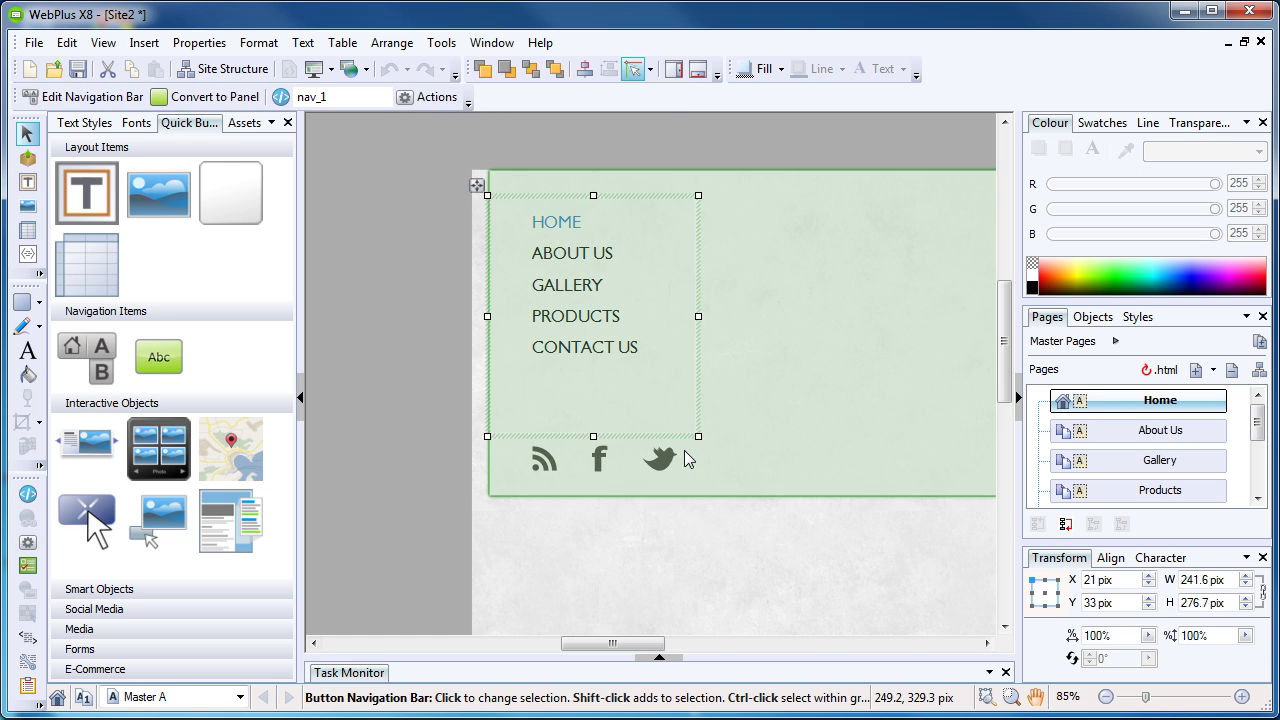
click(825, 533)
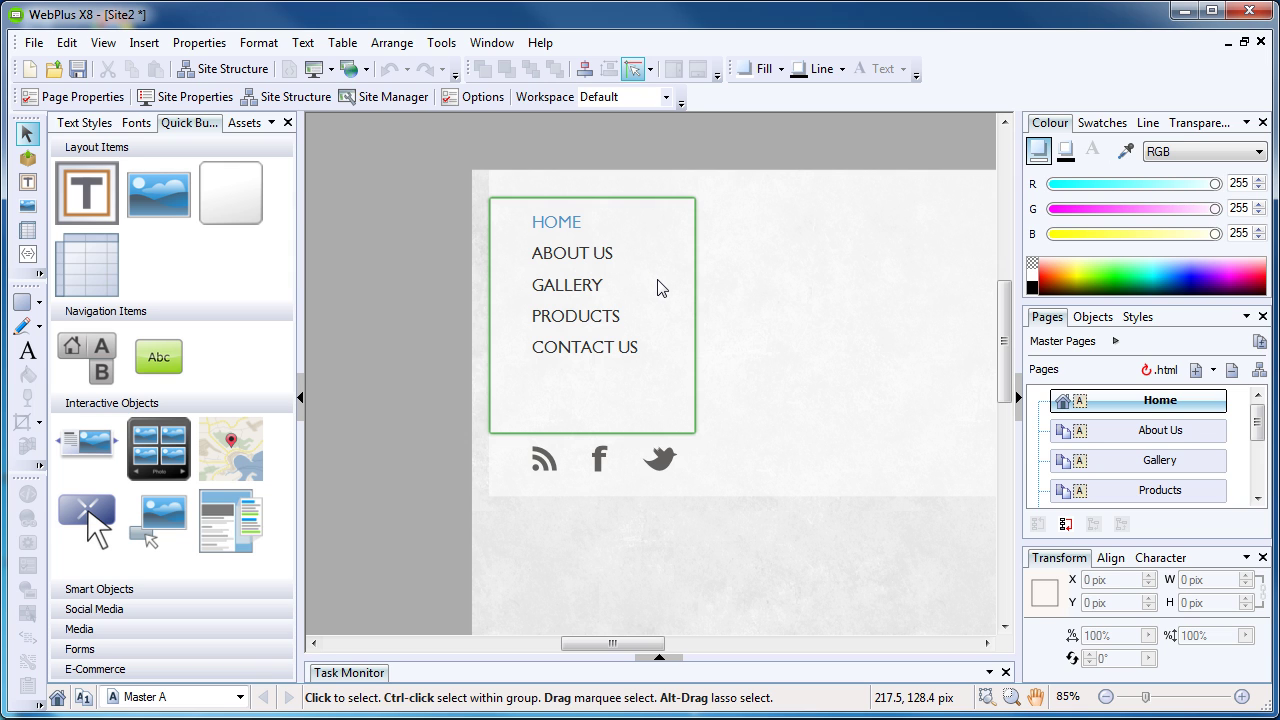
- Apply the Simple 11 preset of round dark circle buttons to Master A's navigation bar
right_click(658, 287)
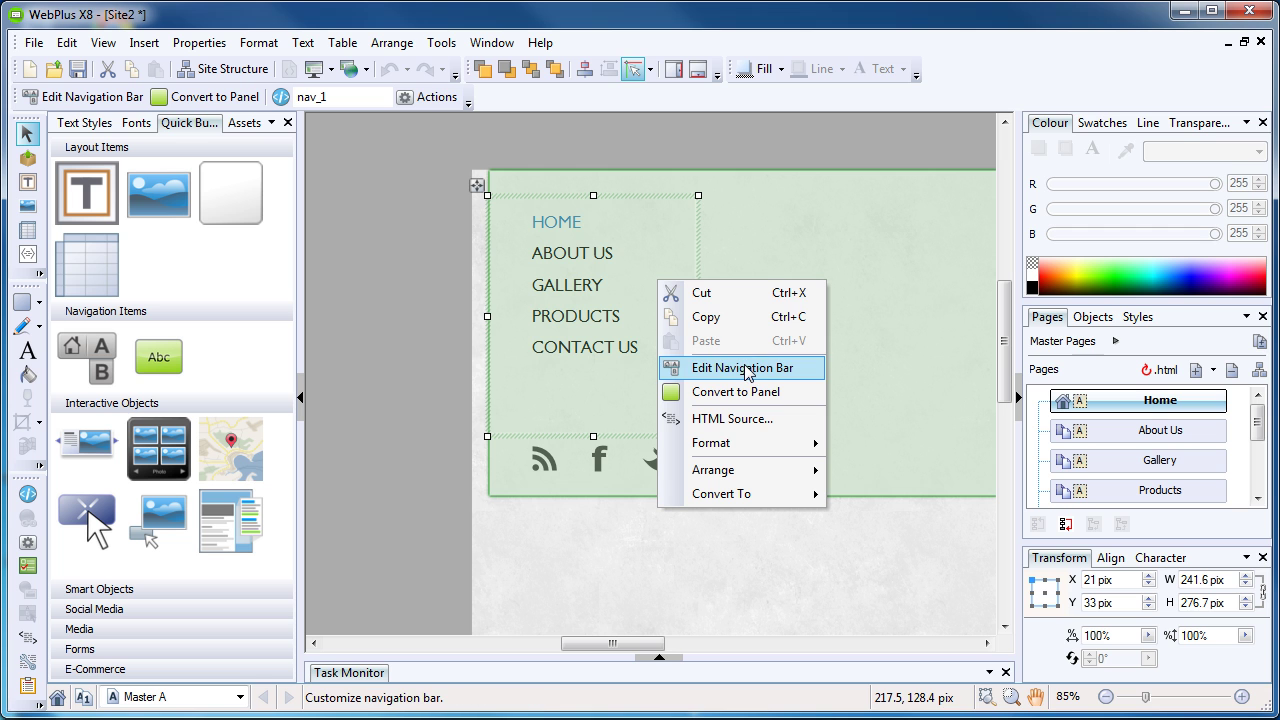
click(745, 368)
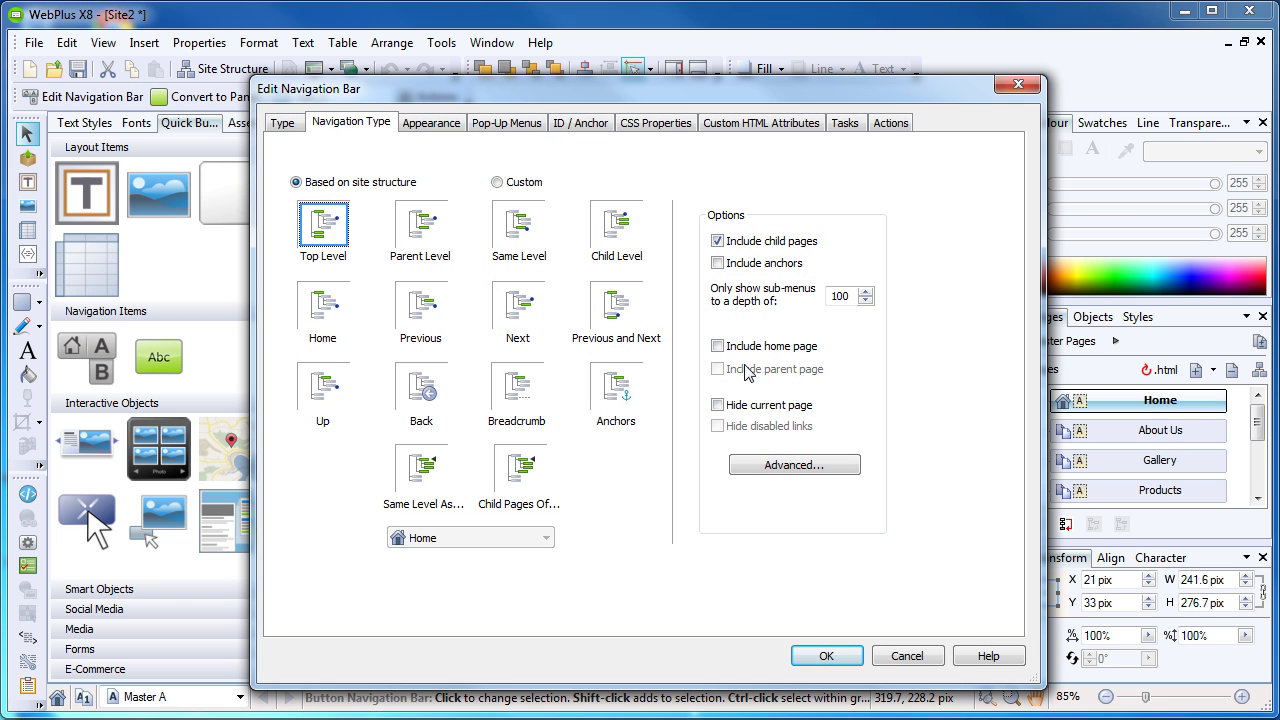
click(282, 124)
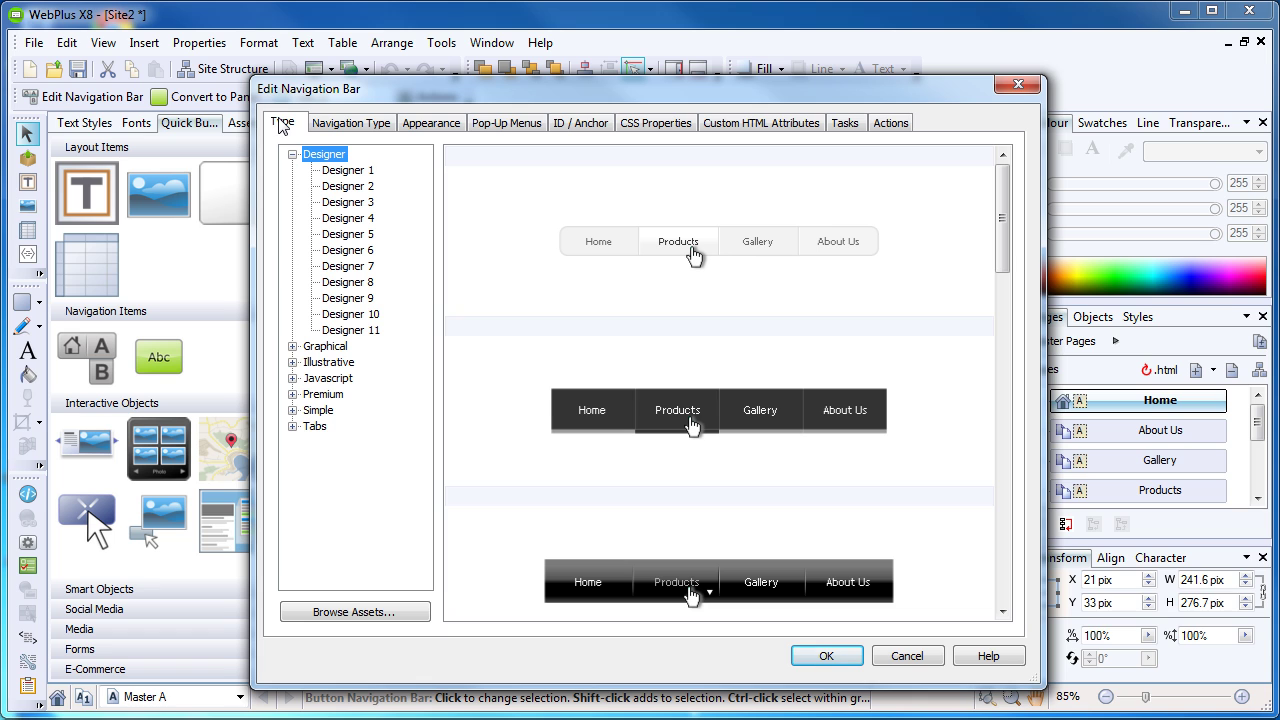
click(293, 411)
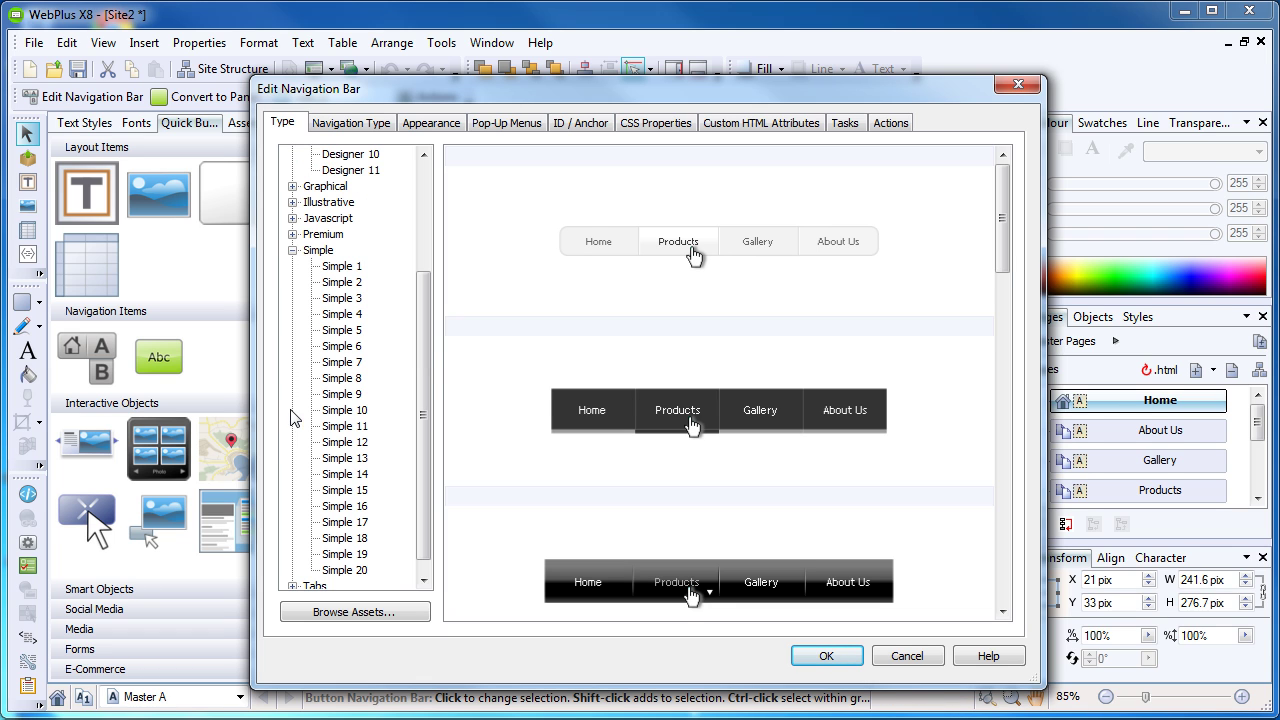
scroll(425, 355, down, 1)
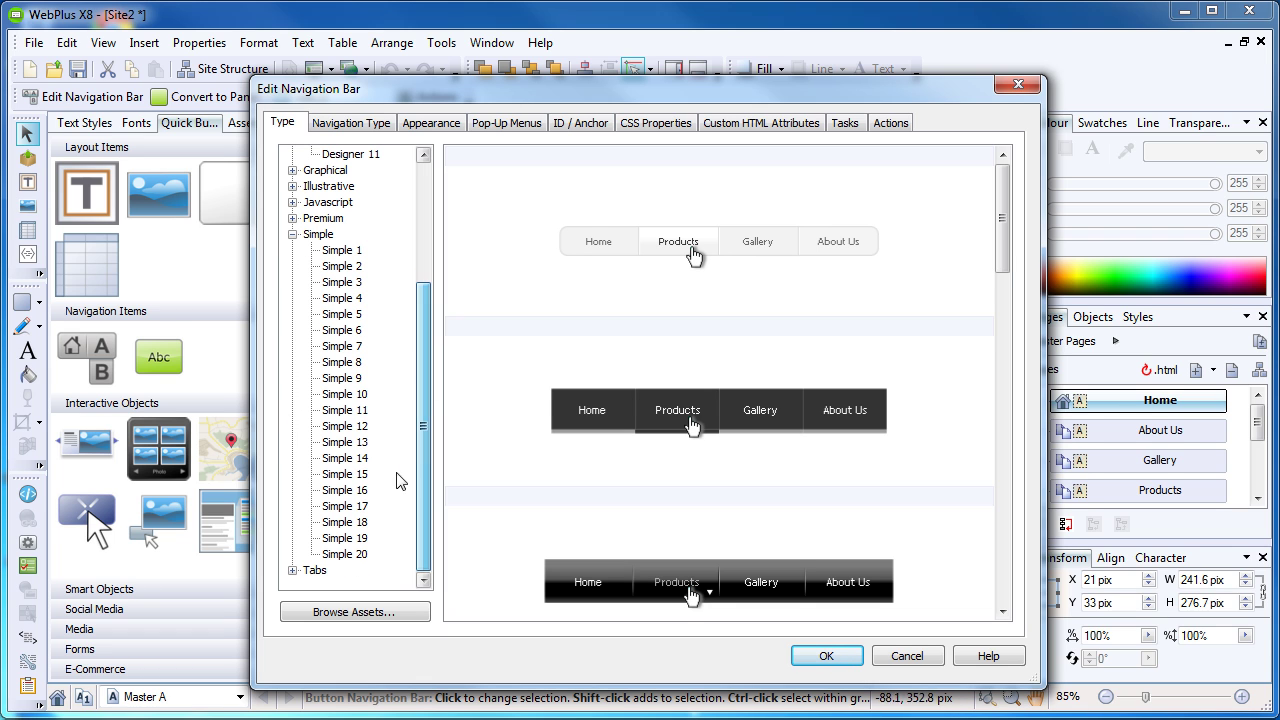
click(356, 413)
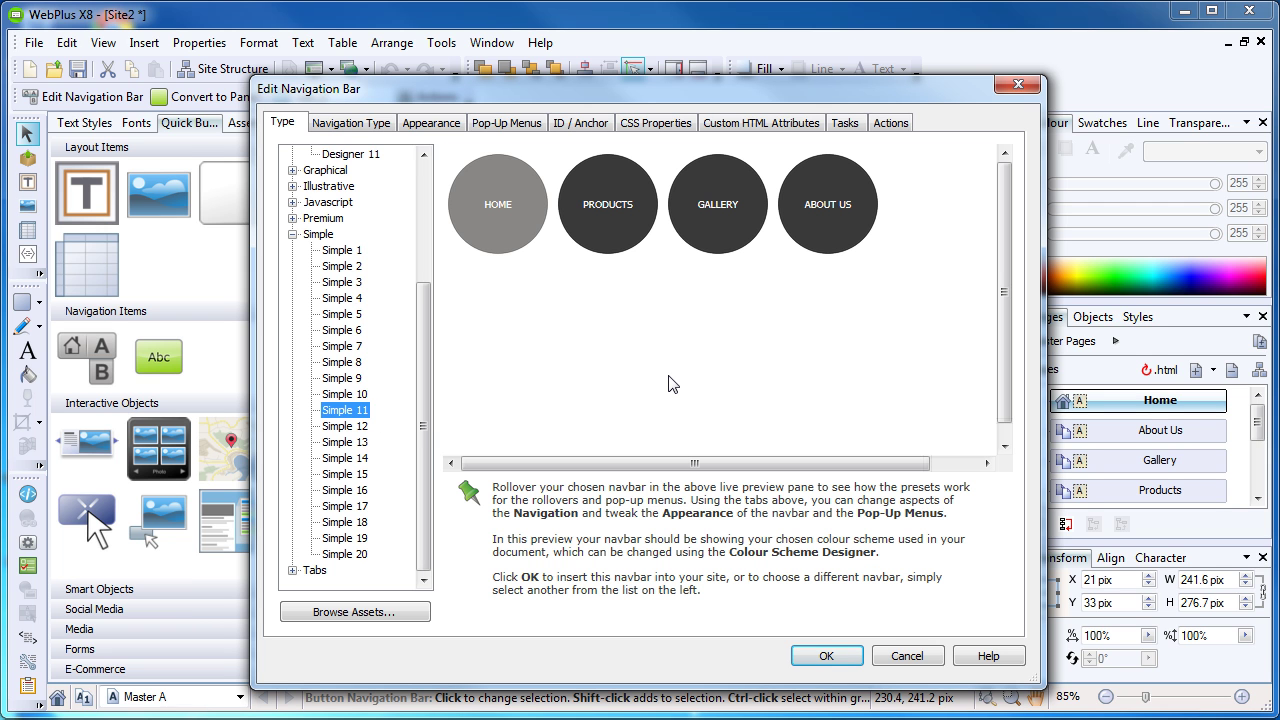
click(820, 660)
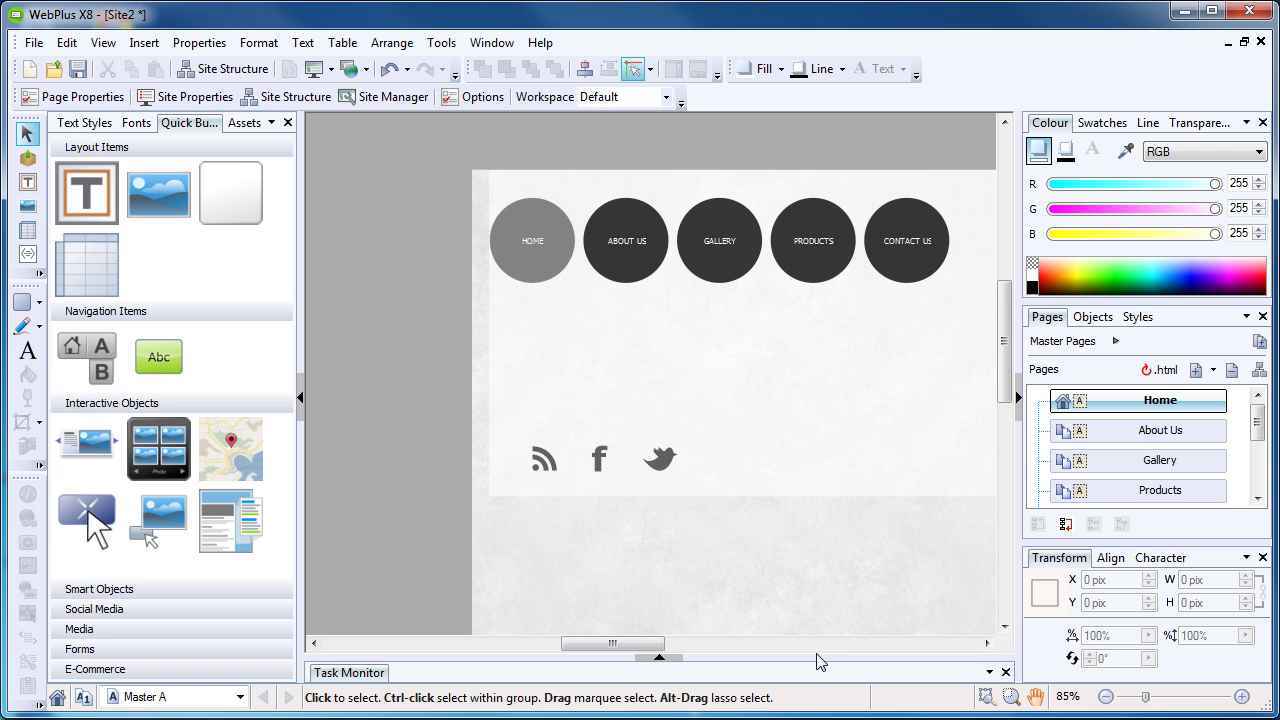
- Move the circle navigation bar to 39.8 × 36.5 pix and trim it to 557.6 pix wide
click(706, 238)
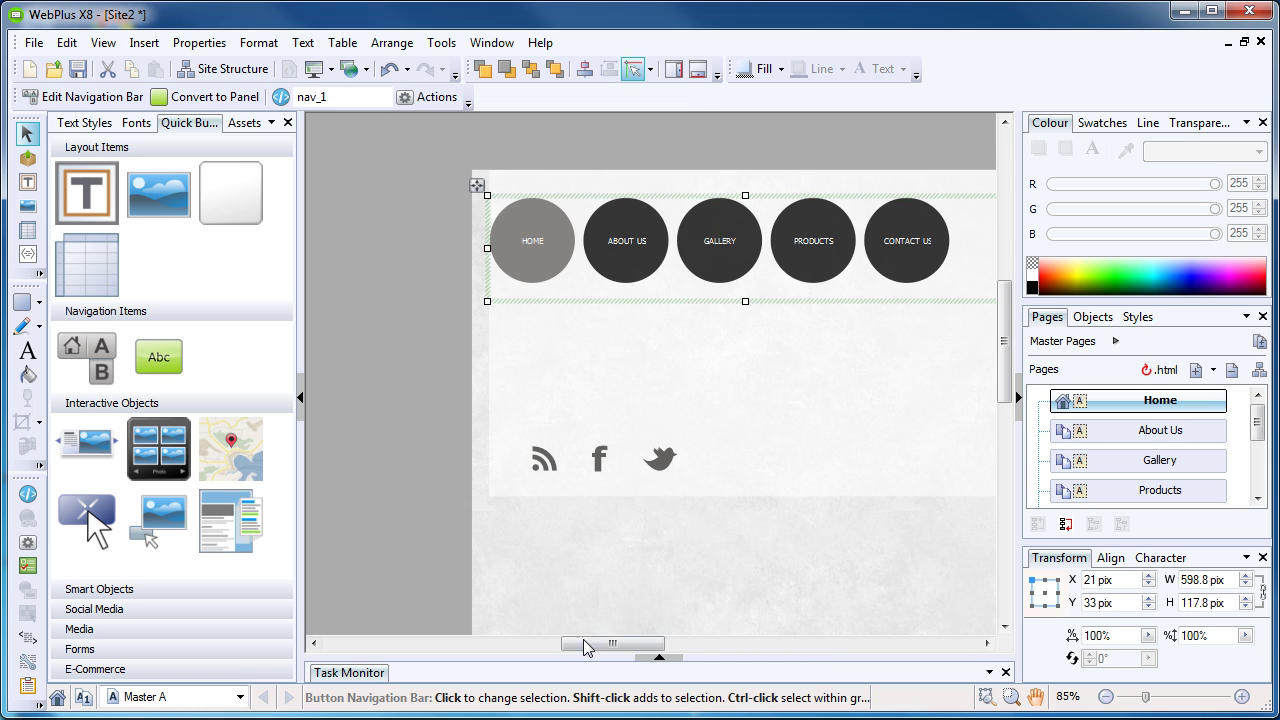
drag(586, 648, 606, 648)
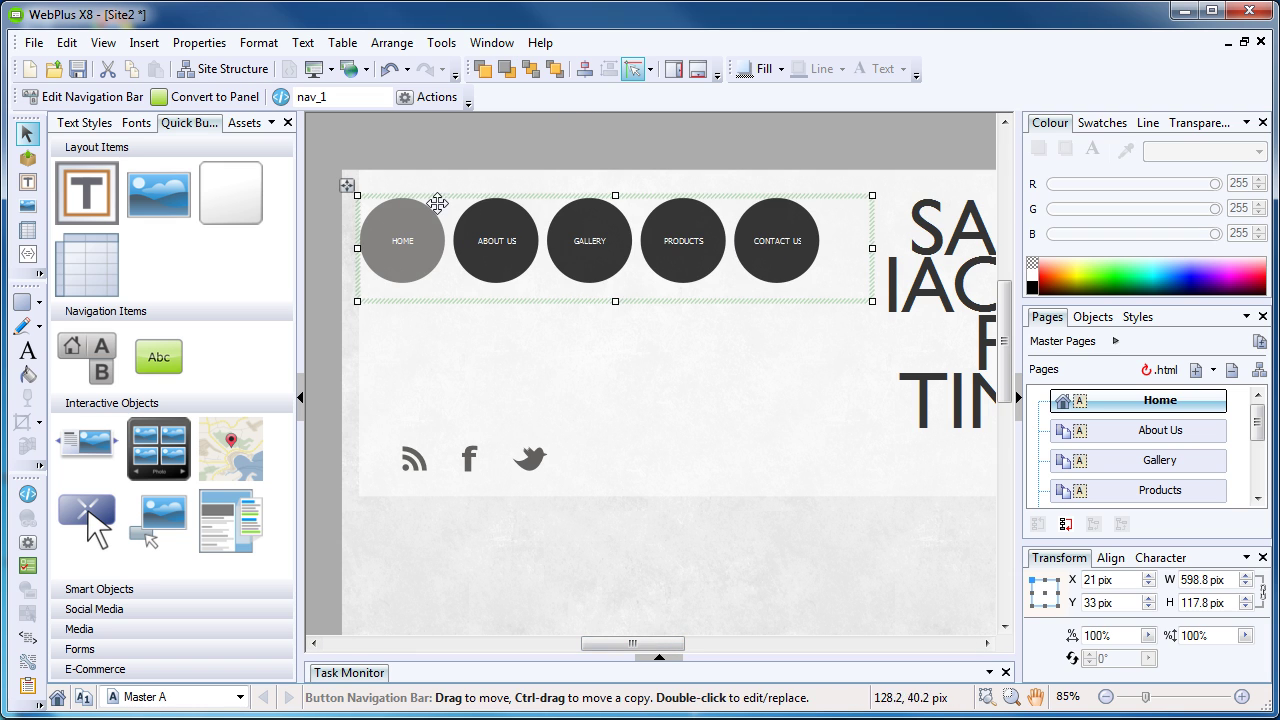
drag(397, 241, 414, 243)
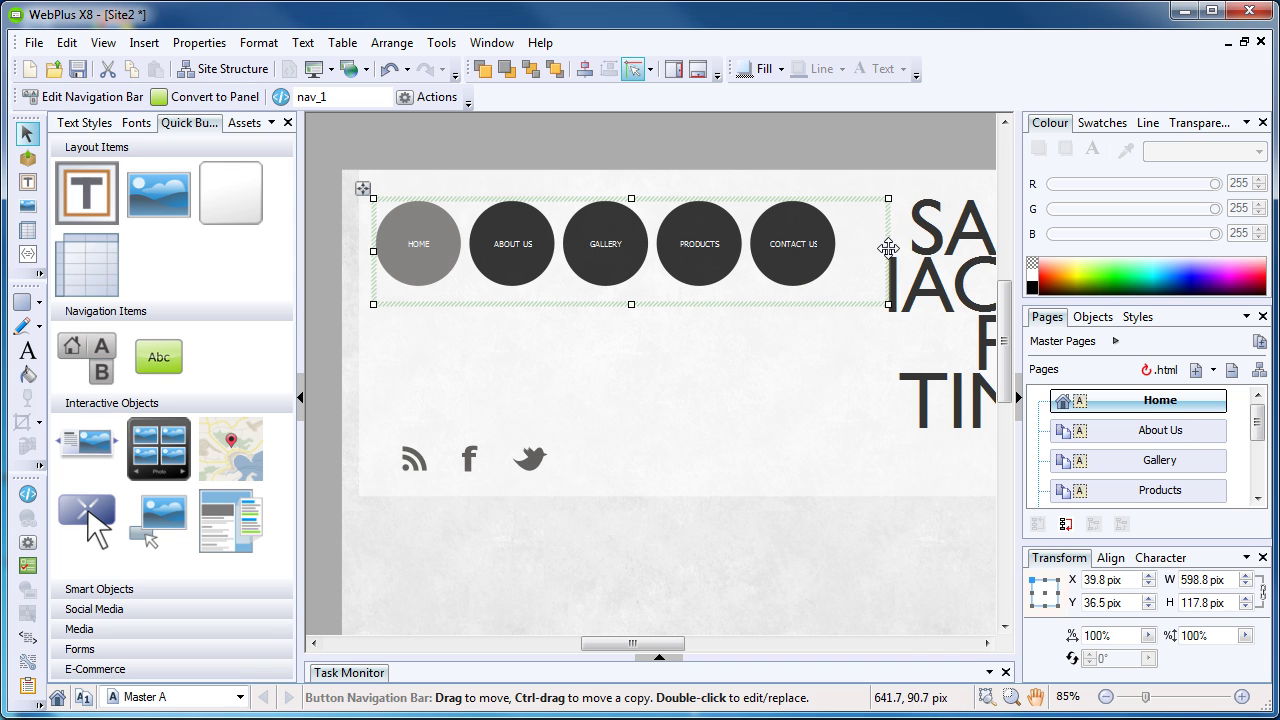
drag(888, 248, 853, 251)
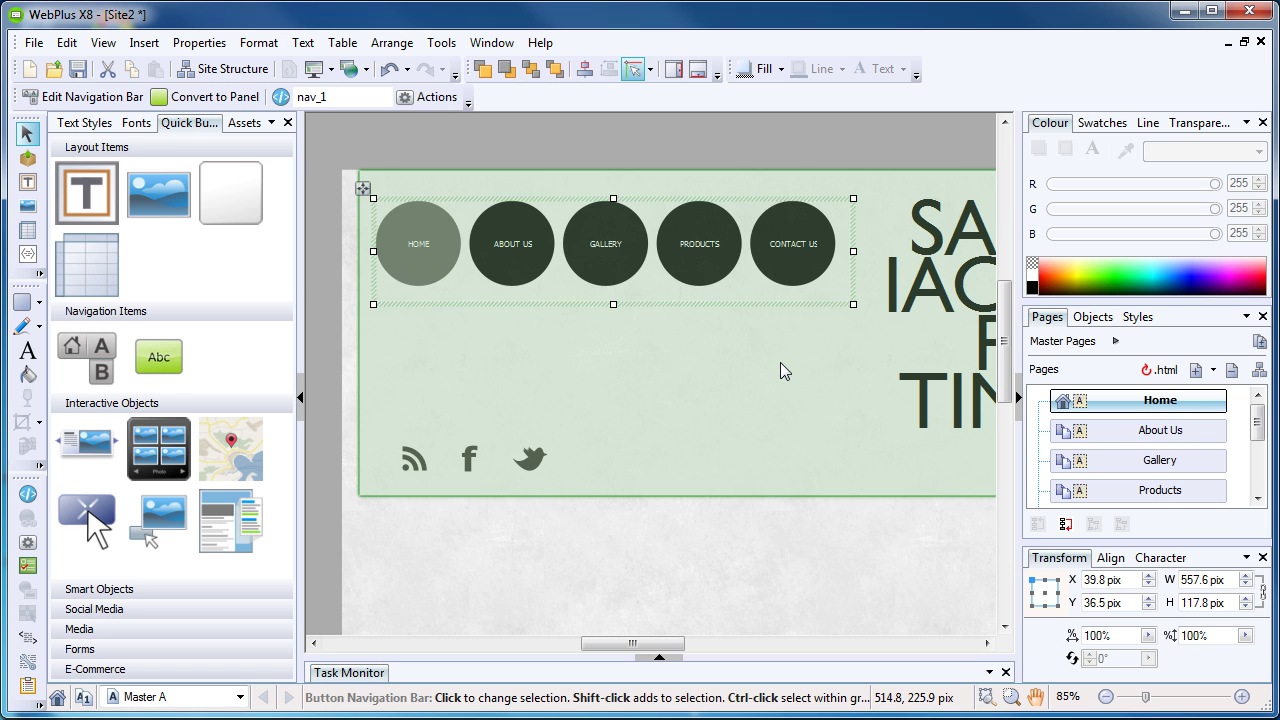
click(313, 68)
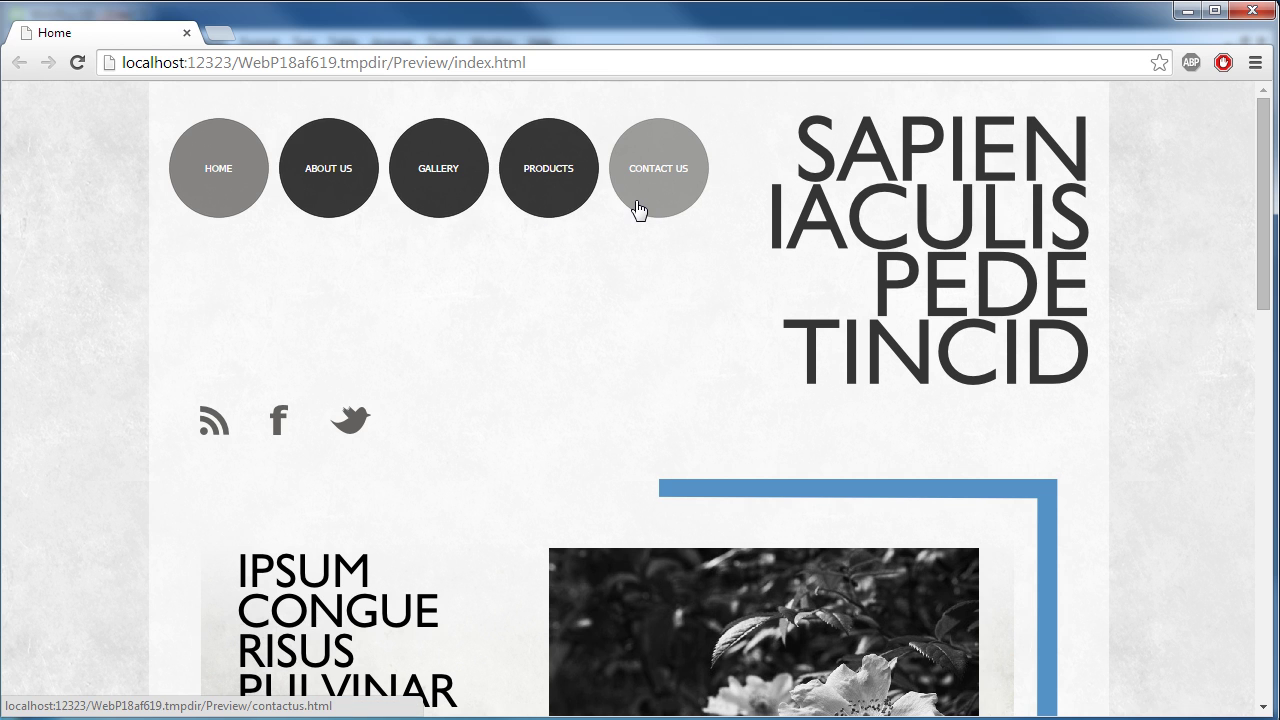
click(1251, 10)
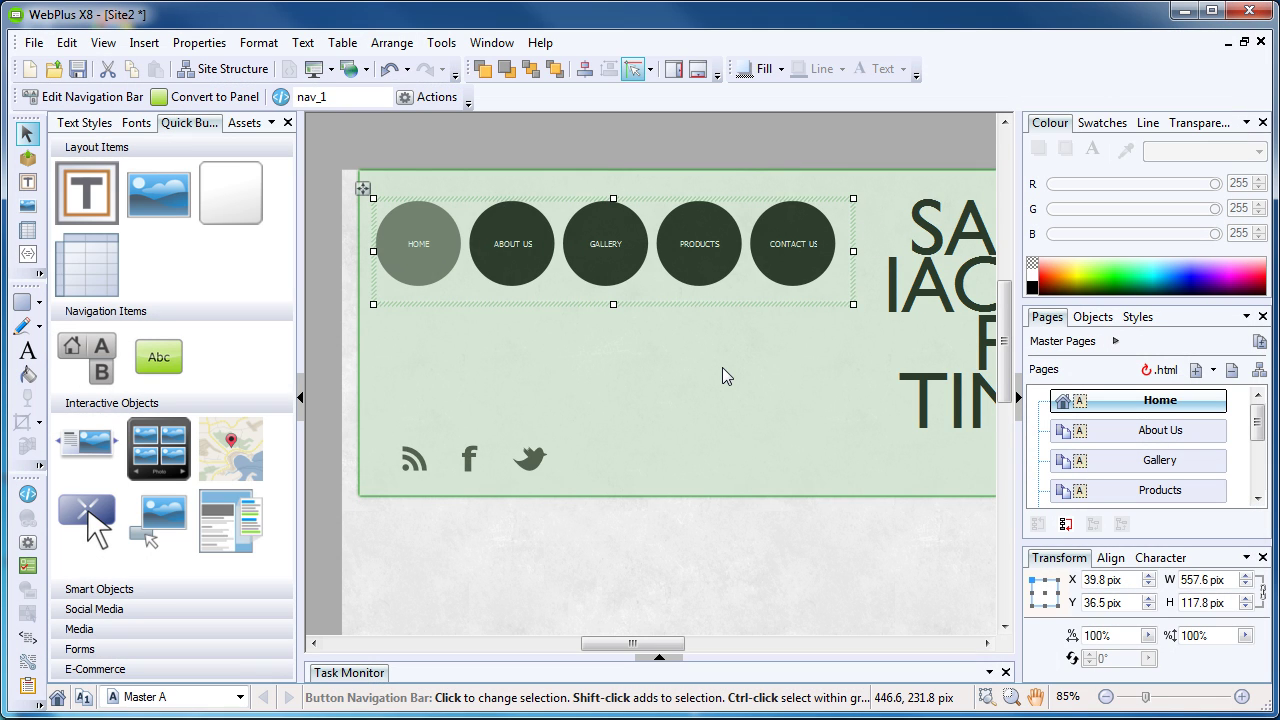
- Switch Master A's navigation bar to the Tabs 3 preset of stacked dark tabs
right_click(682, 239)
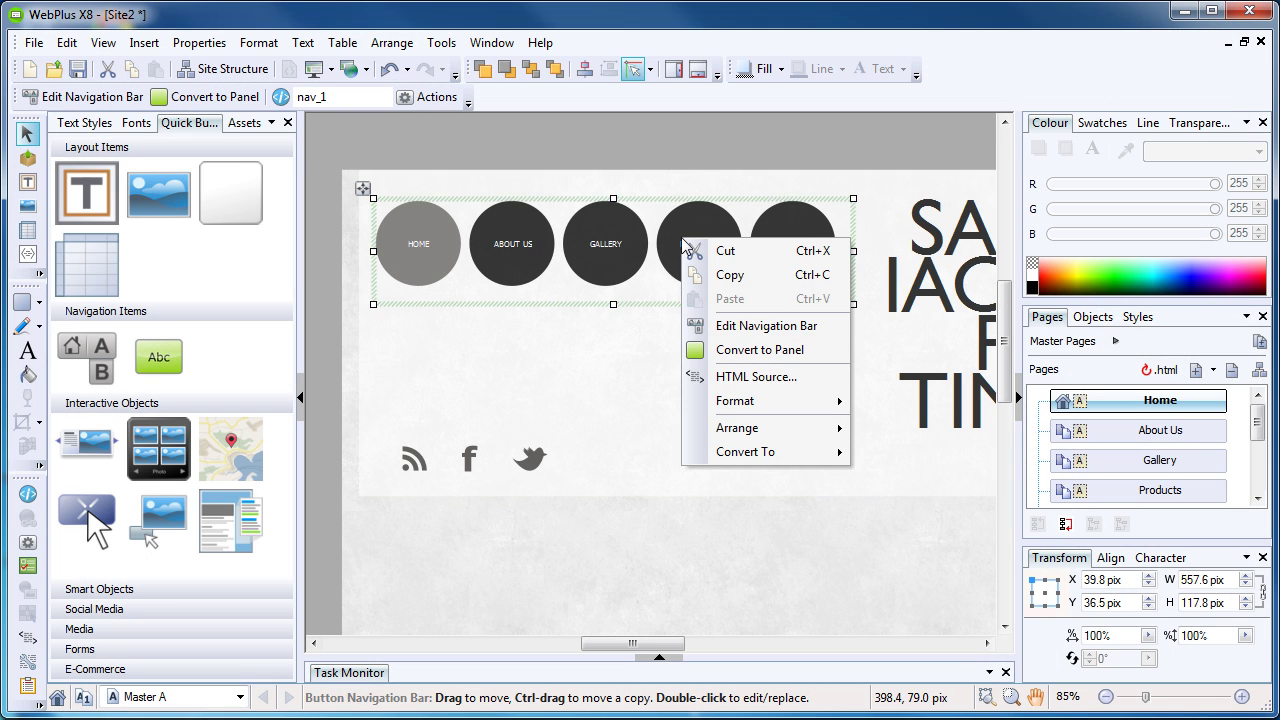
click(776, 330)
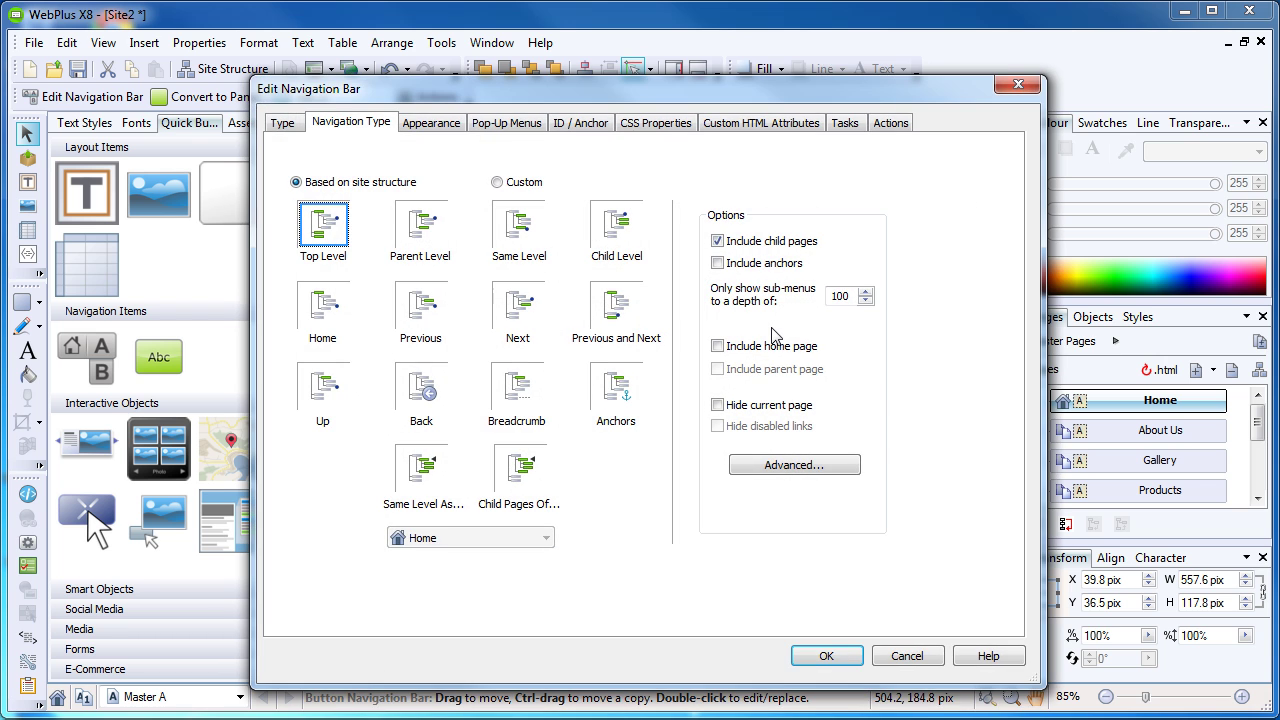
click(284, 124)
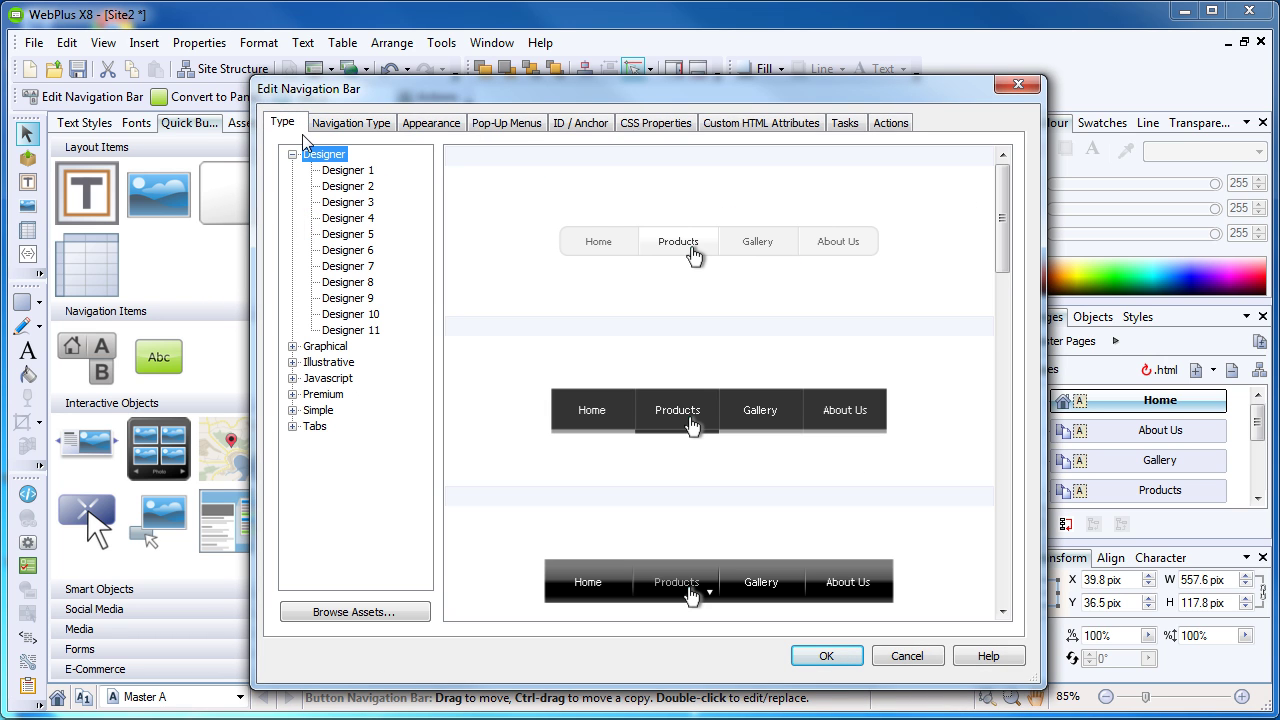
click(293, 427)
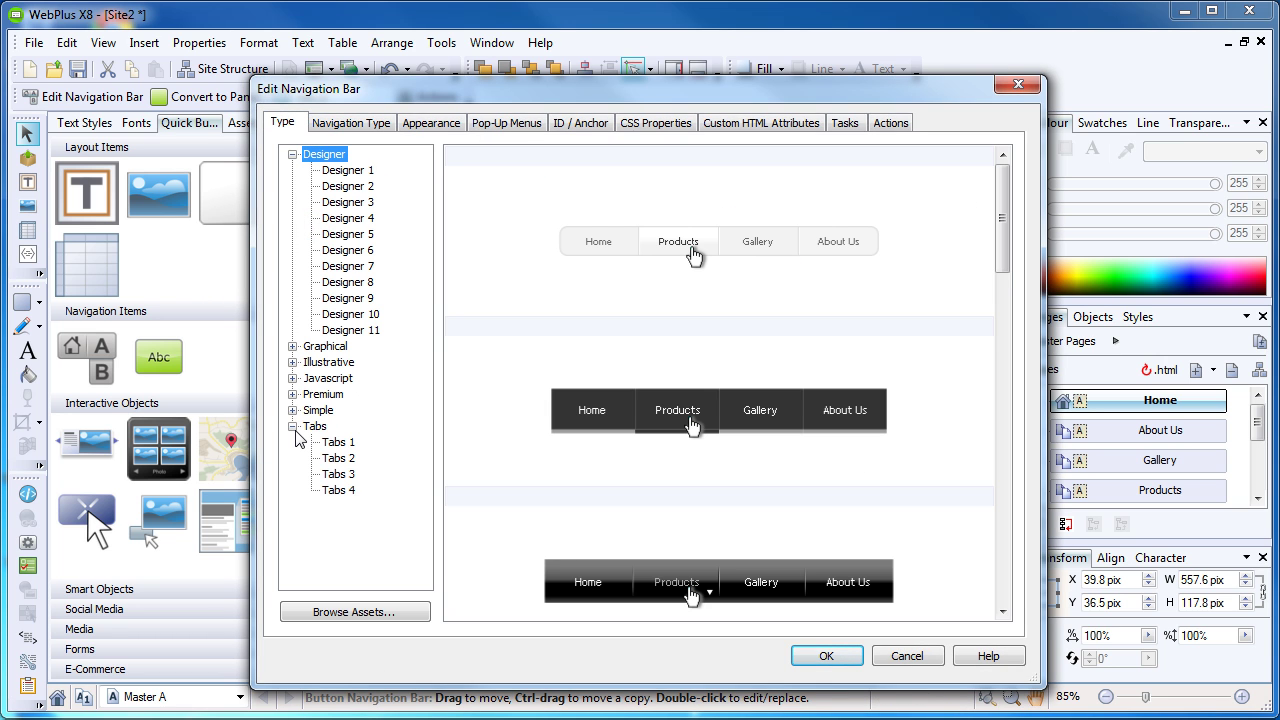
click(338, 474)
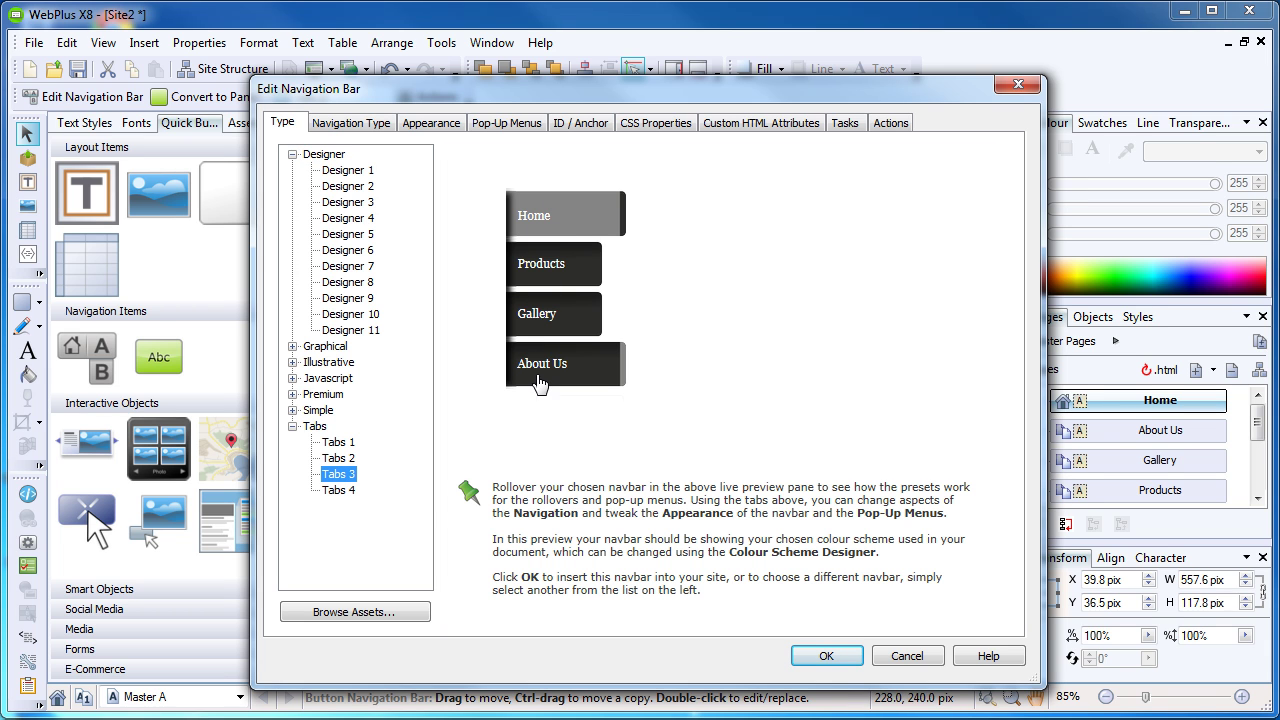
click(826, 656)
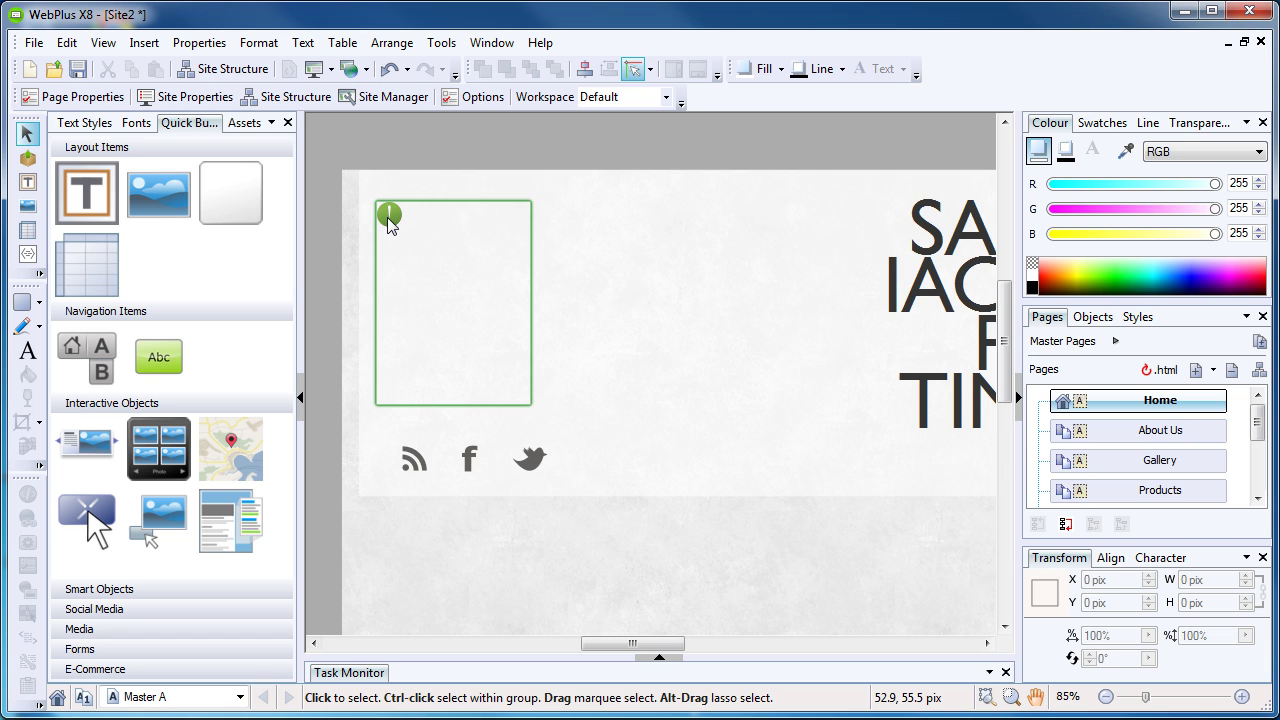
- Stretch the tabbed navigation bar to 239.6 pix tall above the social icons
click(446, 317)
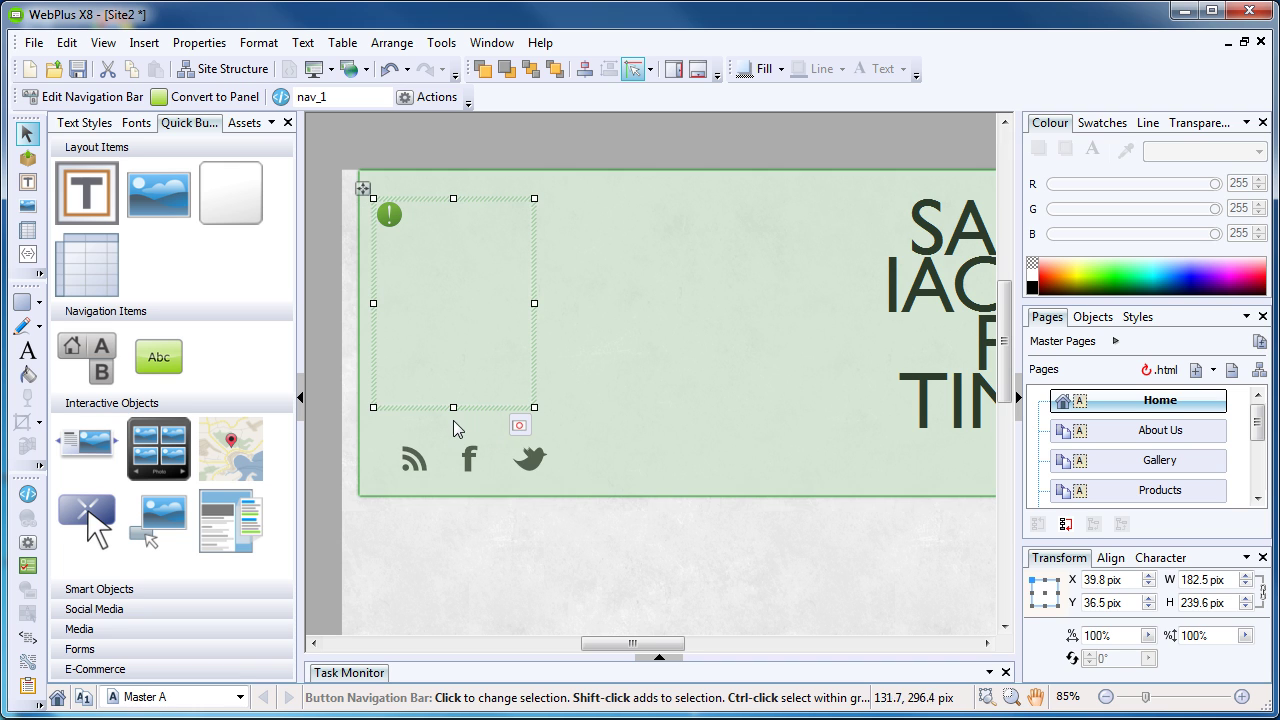
drag(454, 407, 451, 441)
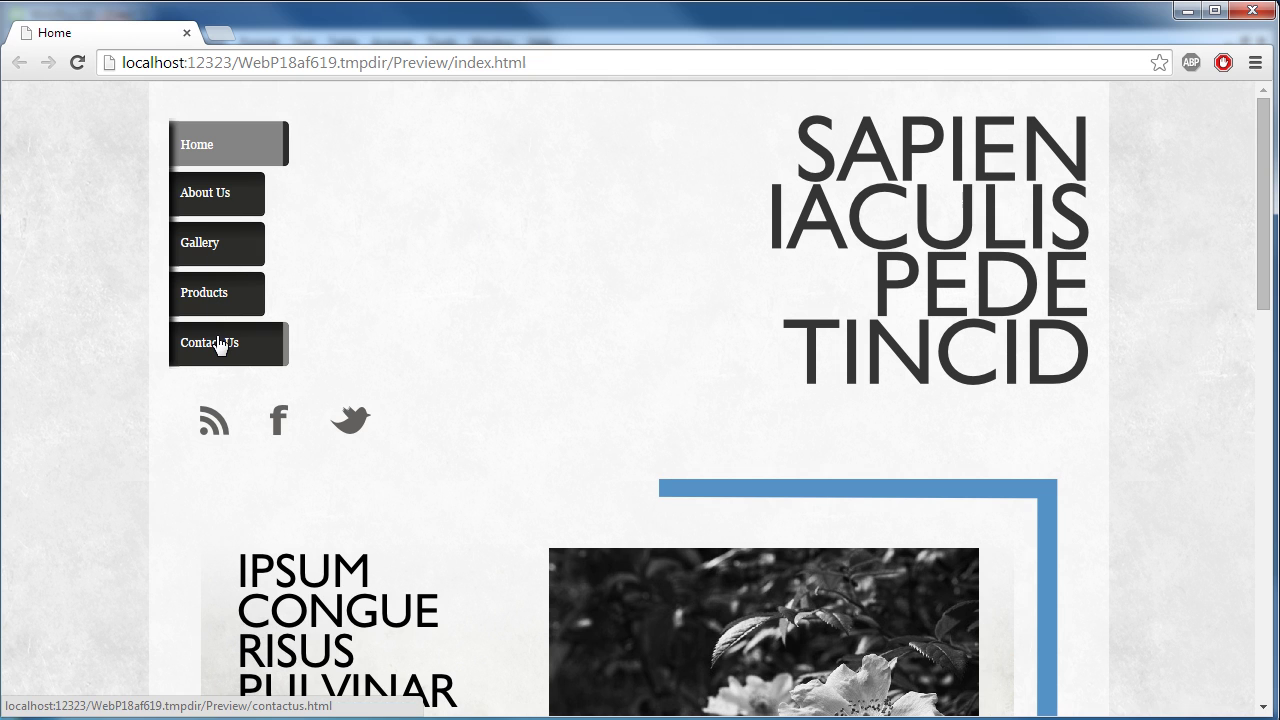
- Close the Chrome preview and bring up the navigation bar's options in WebPlus
click(1251, 10)
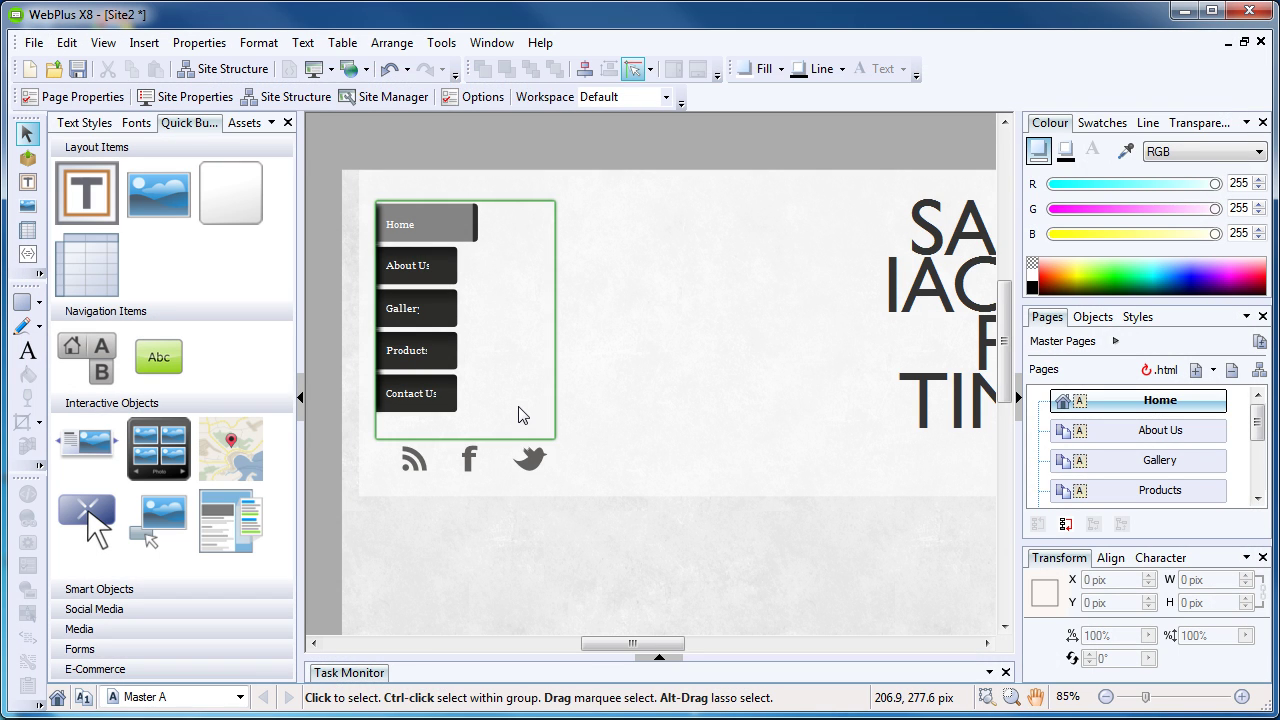
right_click(518, 358)
- Show the navigation bar style presets and scroll through the Designer previews
click(612, 446)
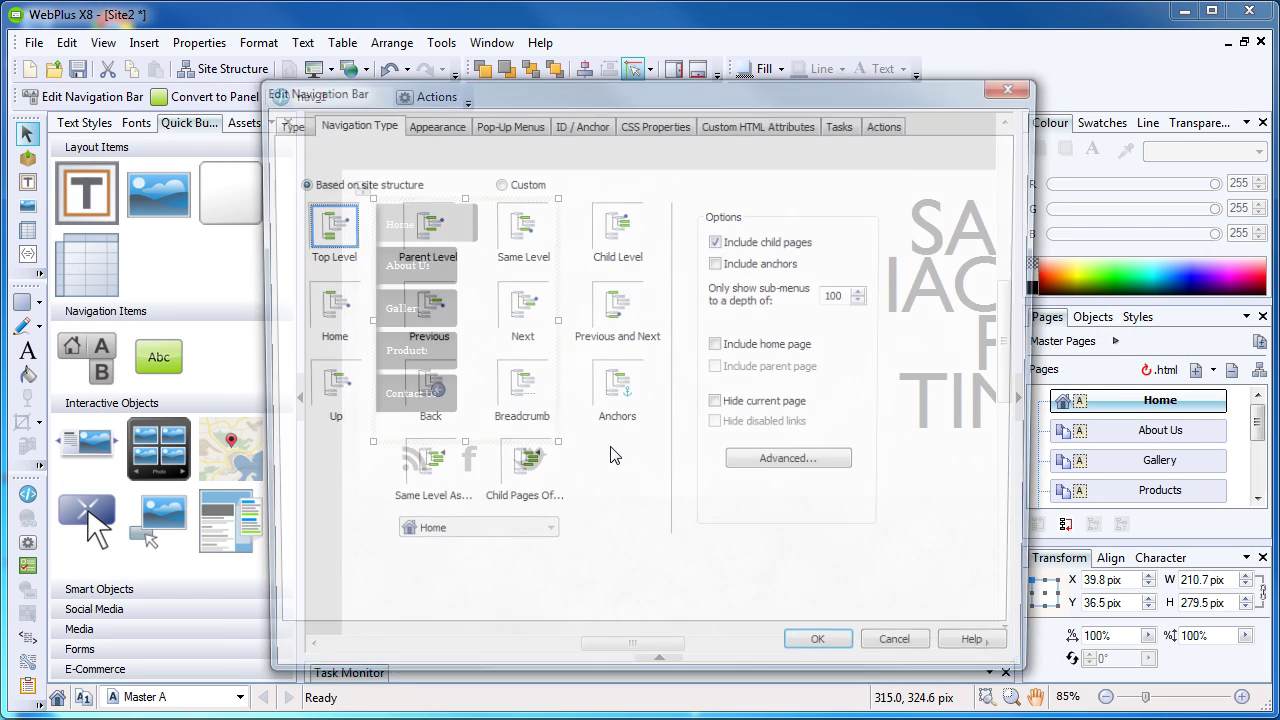
click(288, 122)
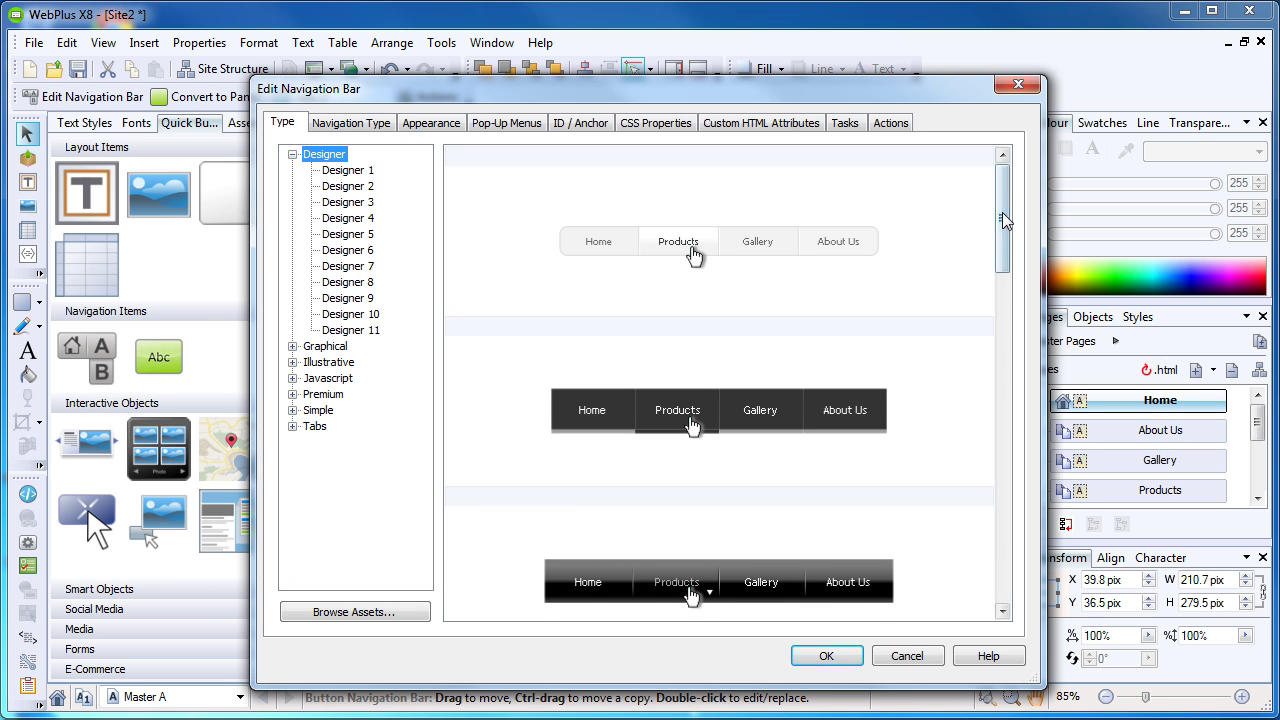
drag(1002, 212, 1012, 590)
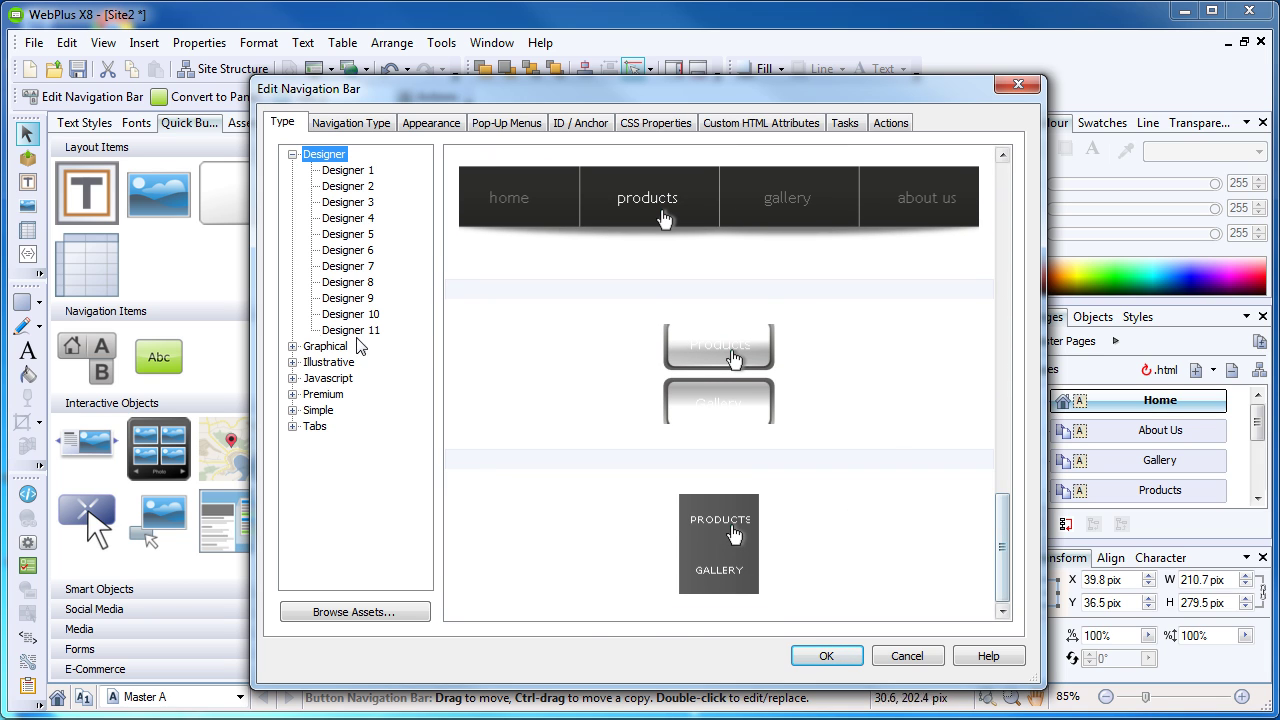
- Browse the Graphical styles, trying the silver knob and black knob bars
click(325, 346)
scroll(737, 300, down, 8)
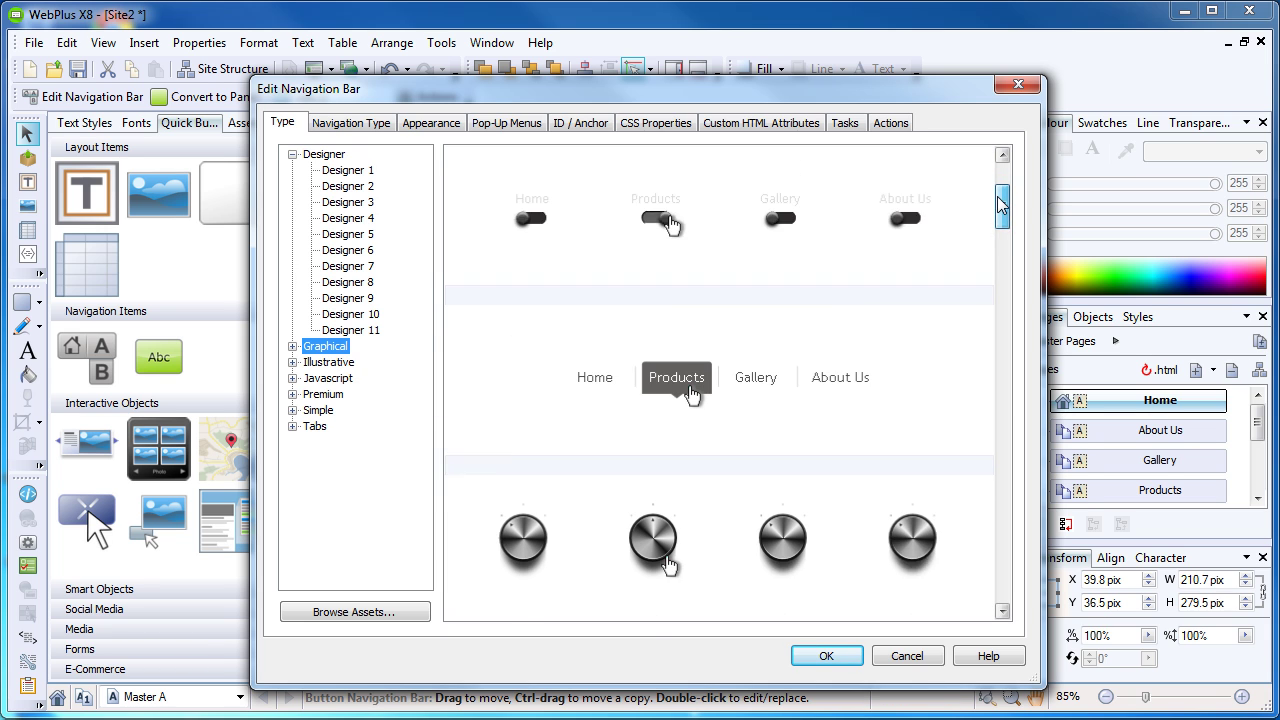
click(737, 263)
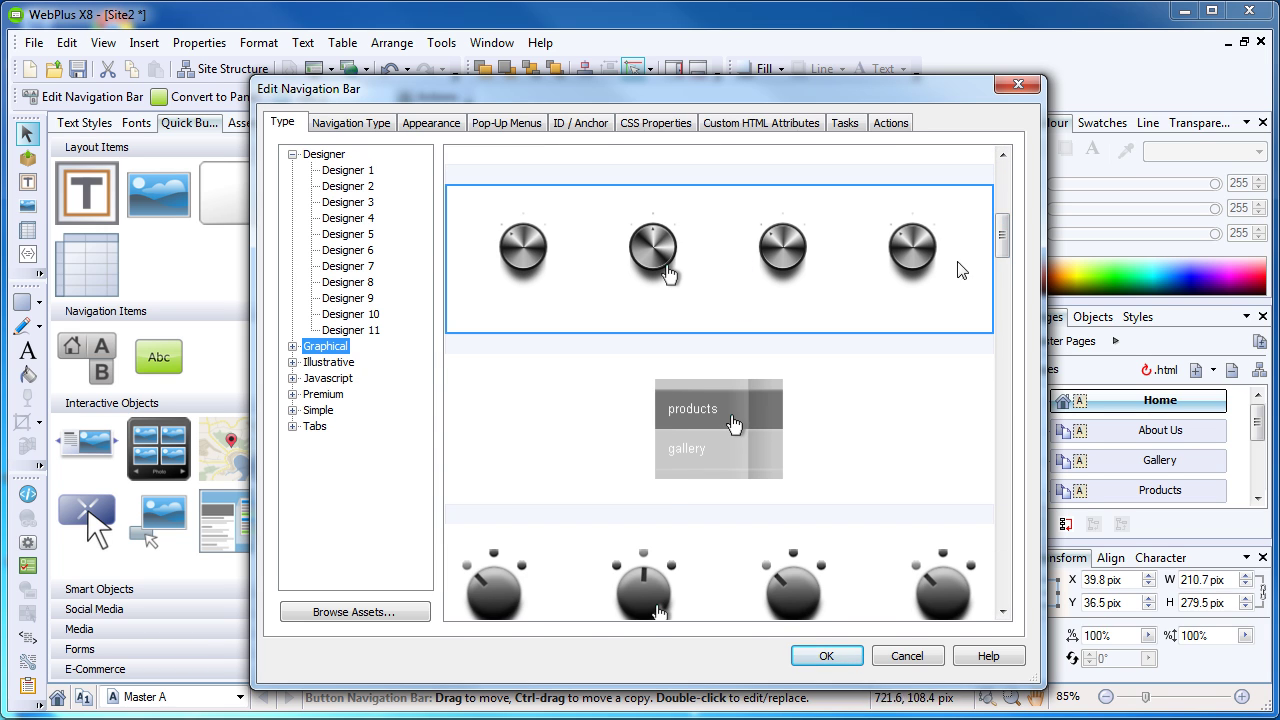
scroll(822, 315, down, 5)
click(822, 317)
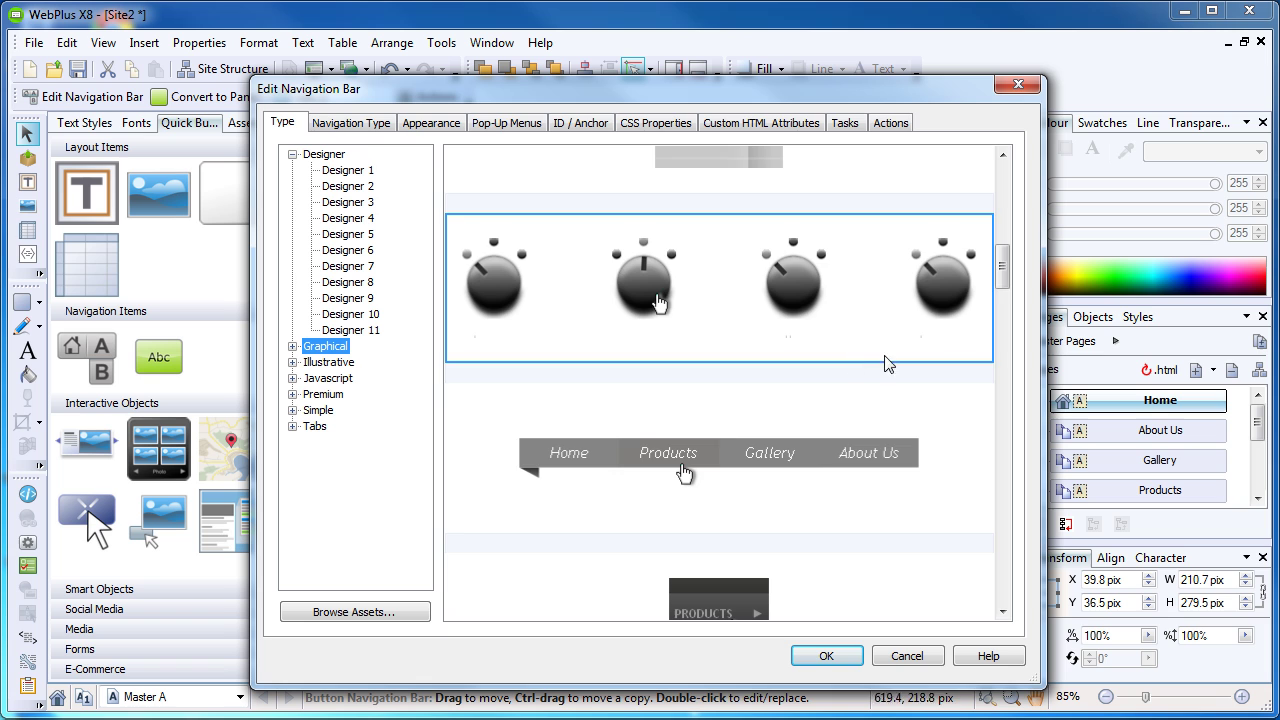
drag(1003, 267, 1008, 460)
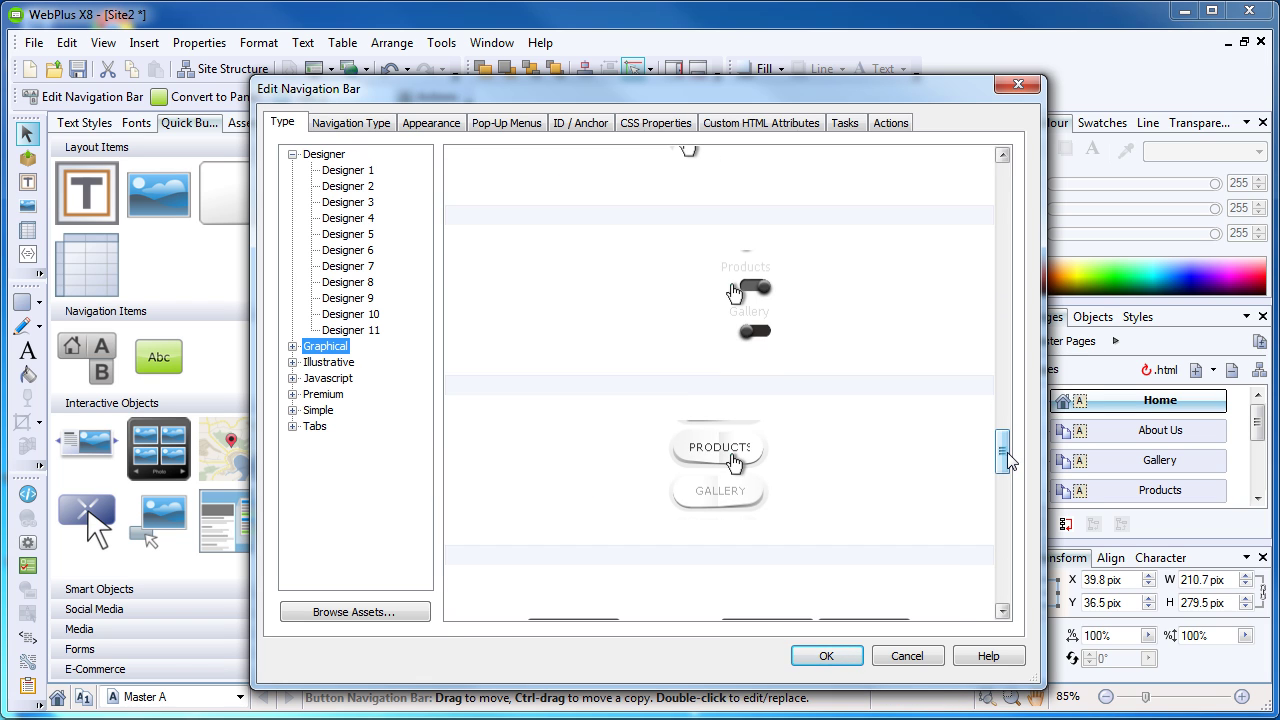
- Scroll through the Illustrative style previews and expand the Javascript category
click(328, 362)
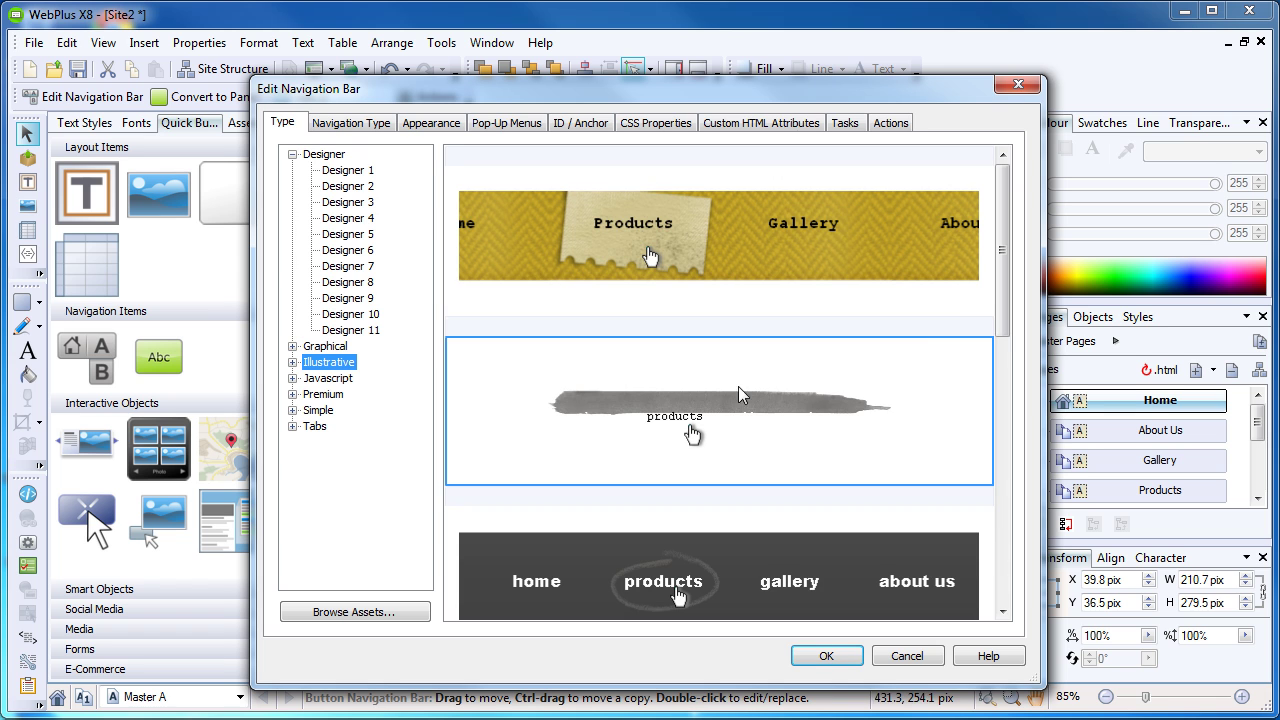
drag(995, 237, 993, 500)
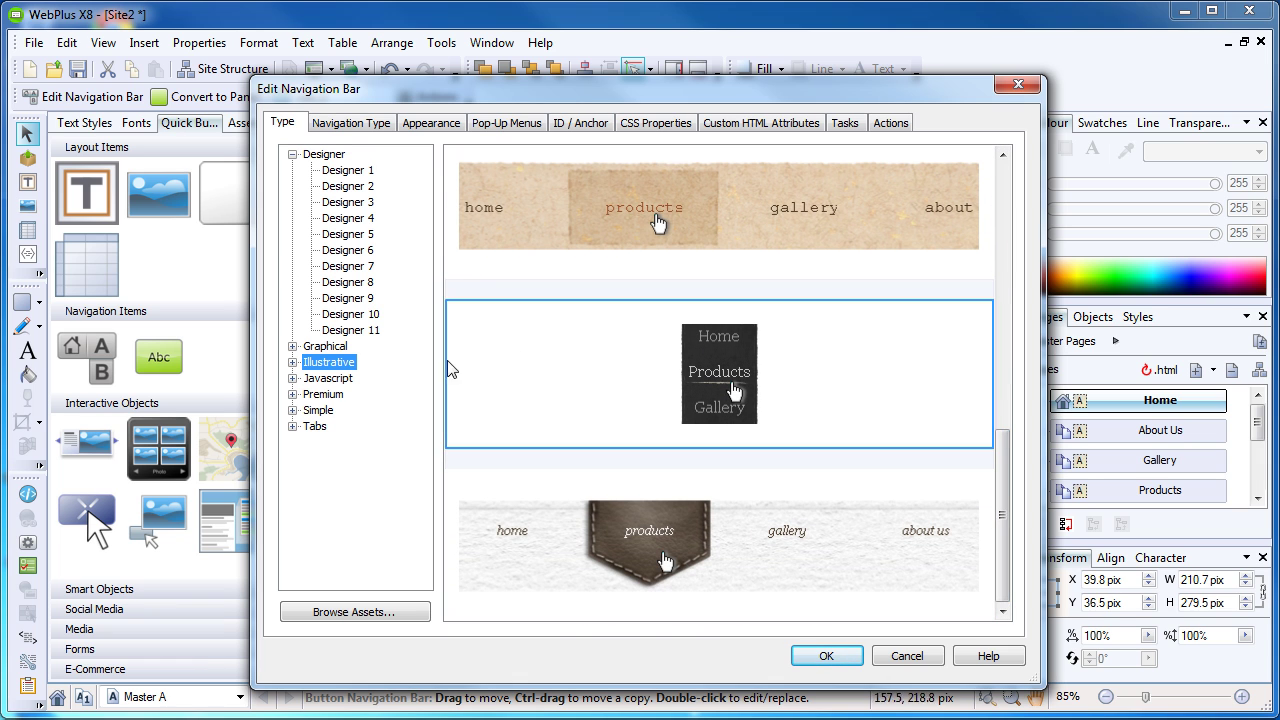
click(292, 379)
- Test the Javascript 4 and Javascript 2 preview menus, picking Recommended from the drop-down
click(358, 445)
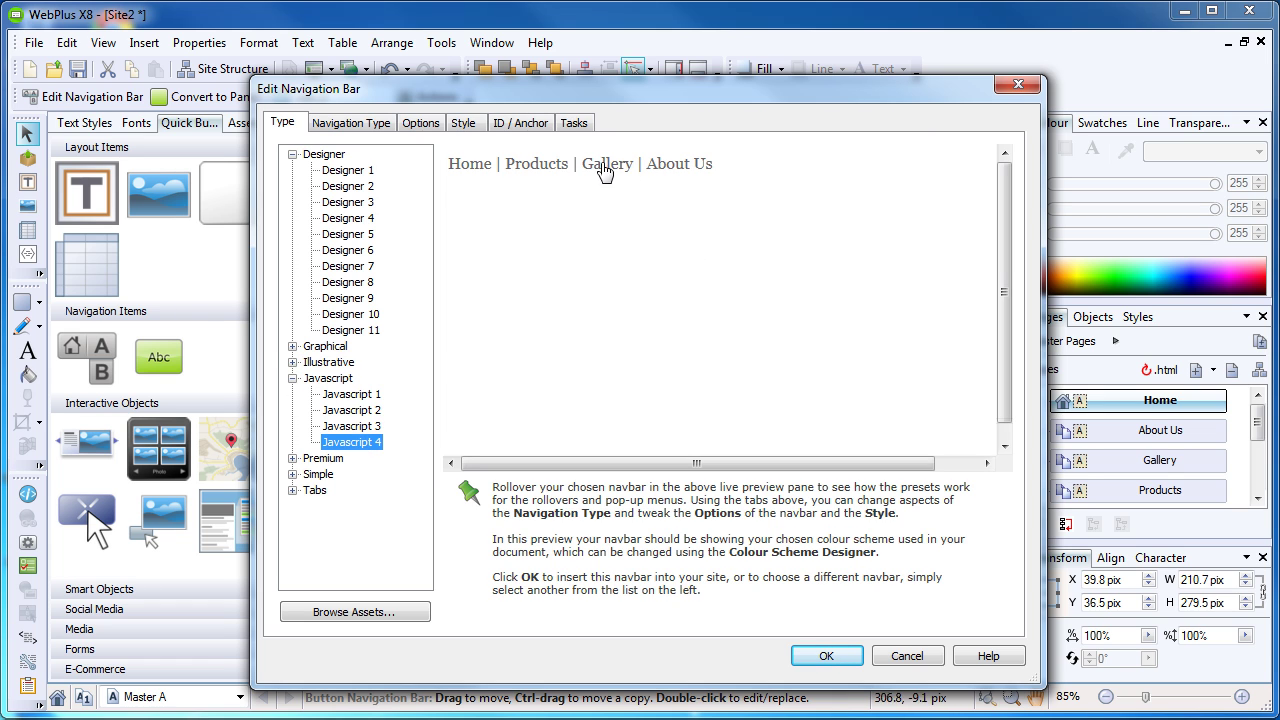
mouse_move(545, 172)
mouse_move(547, 220)
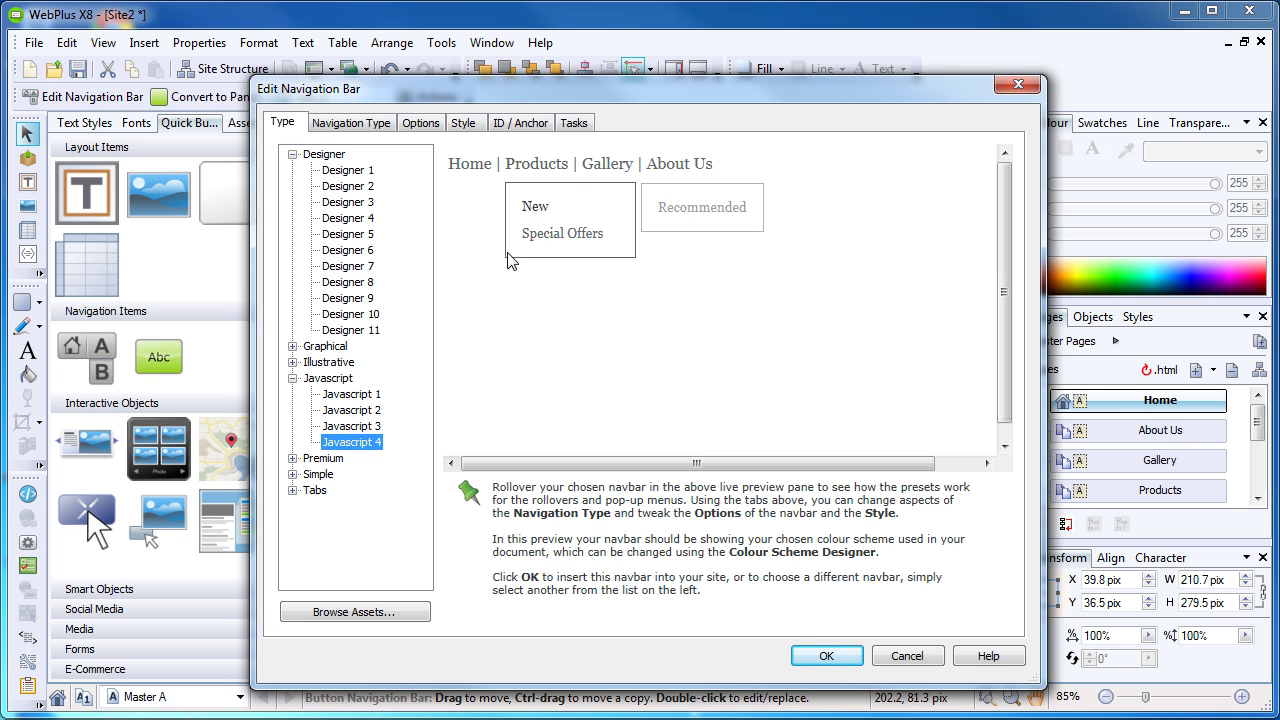
click(351, 415)
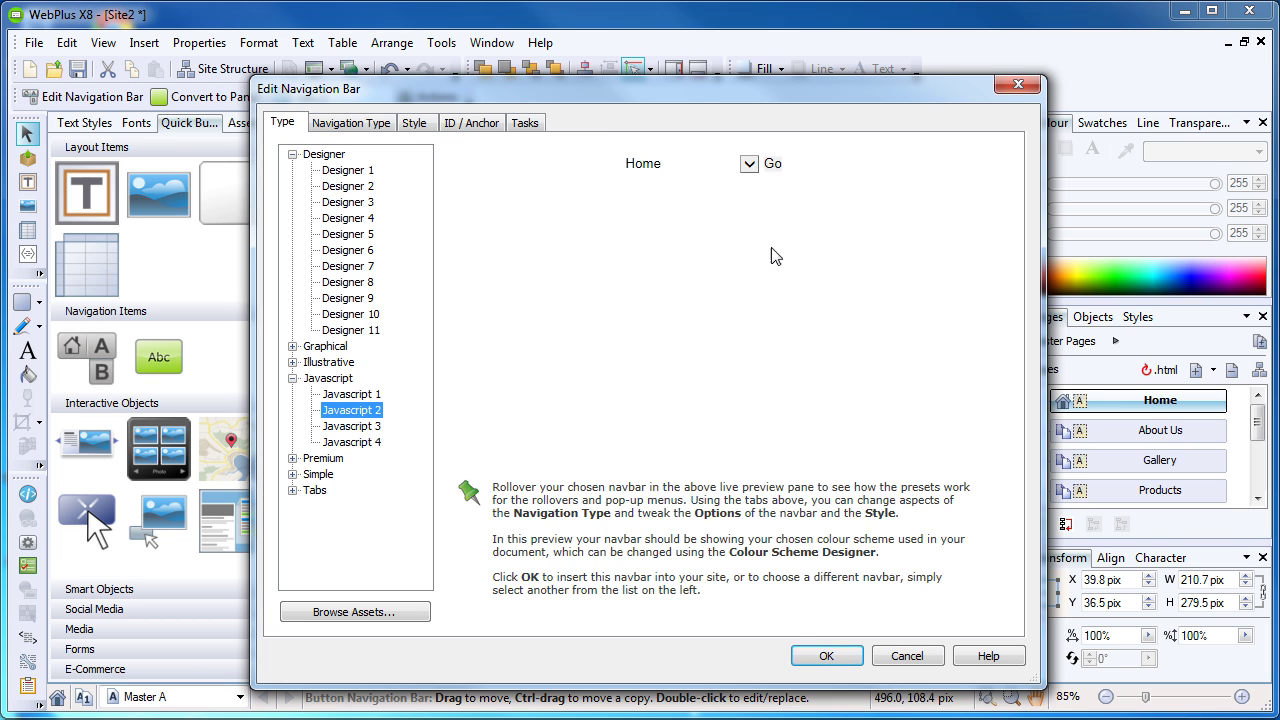
click(749, 164)
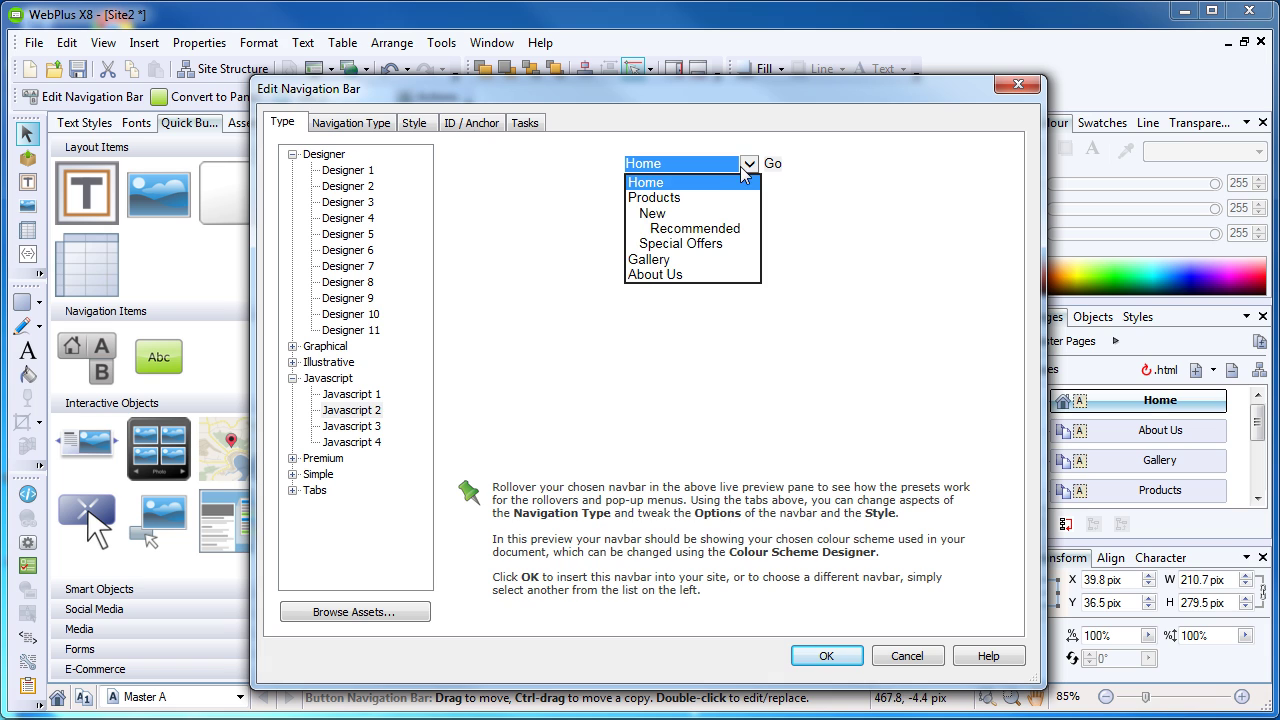
click(674, 233)
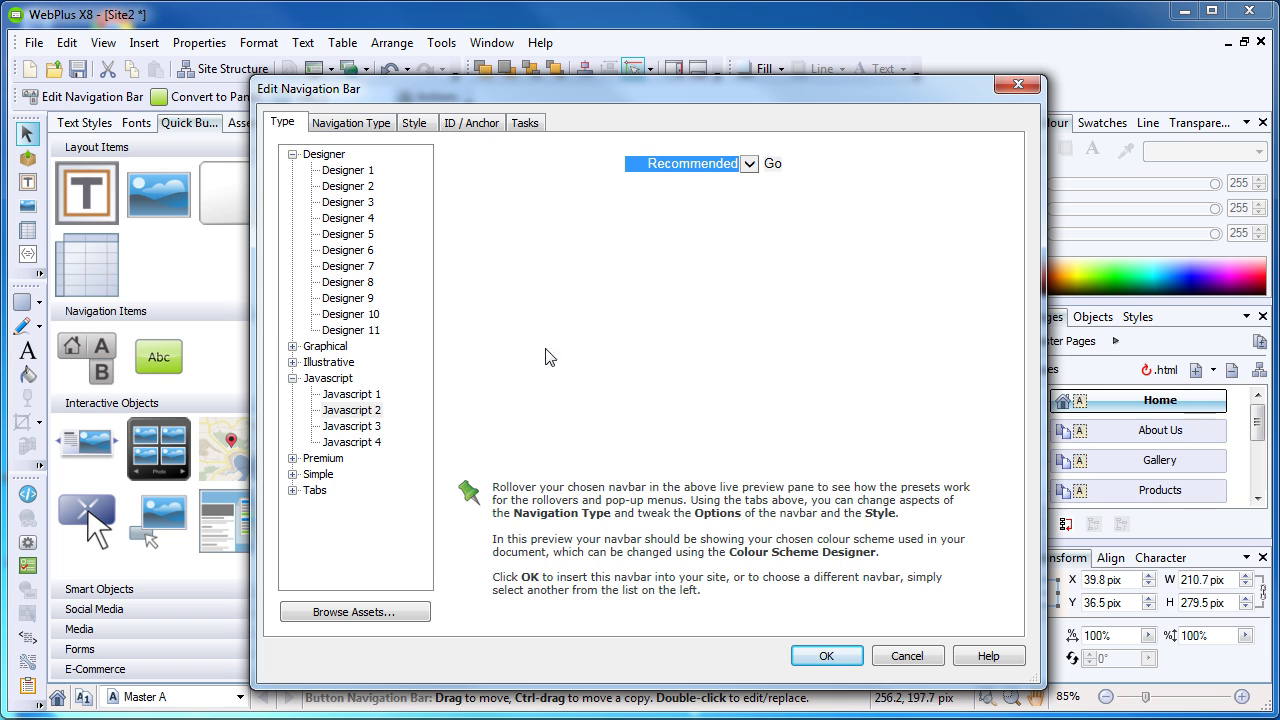
- Scroll the Simple style previews, then the Tabs presets of folder, stacked and horizontal tabs
click(318, 476)
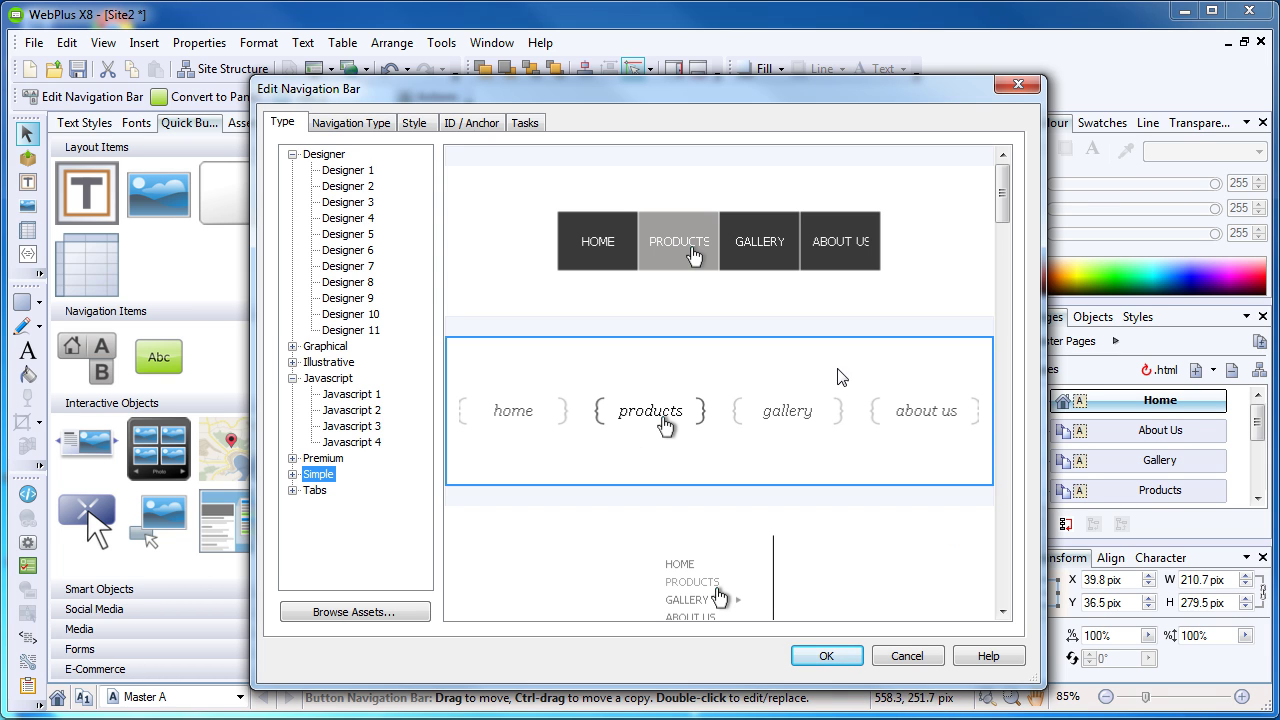
drag(998, 200, 997, 540)
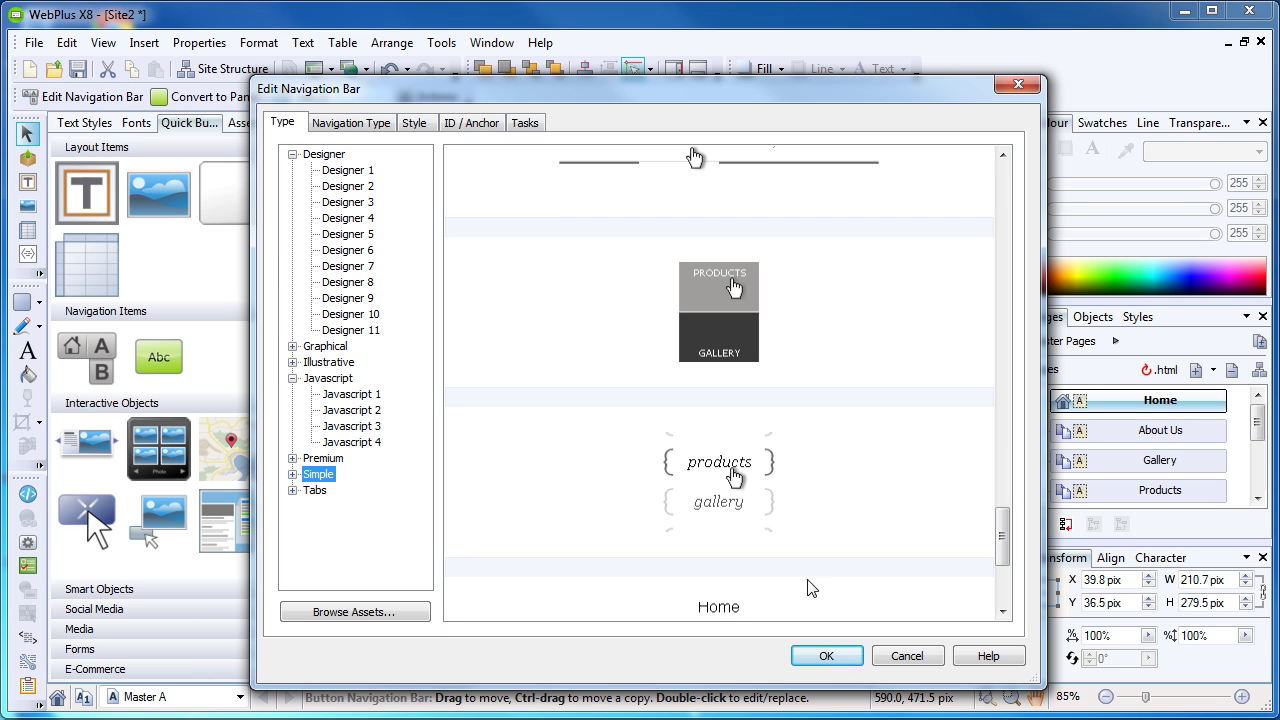
click(320, 490)
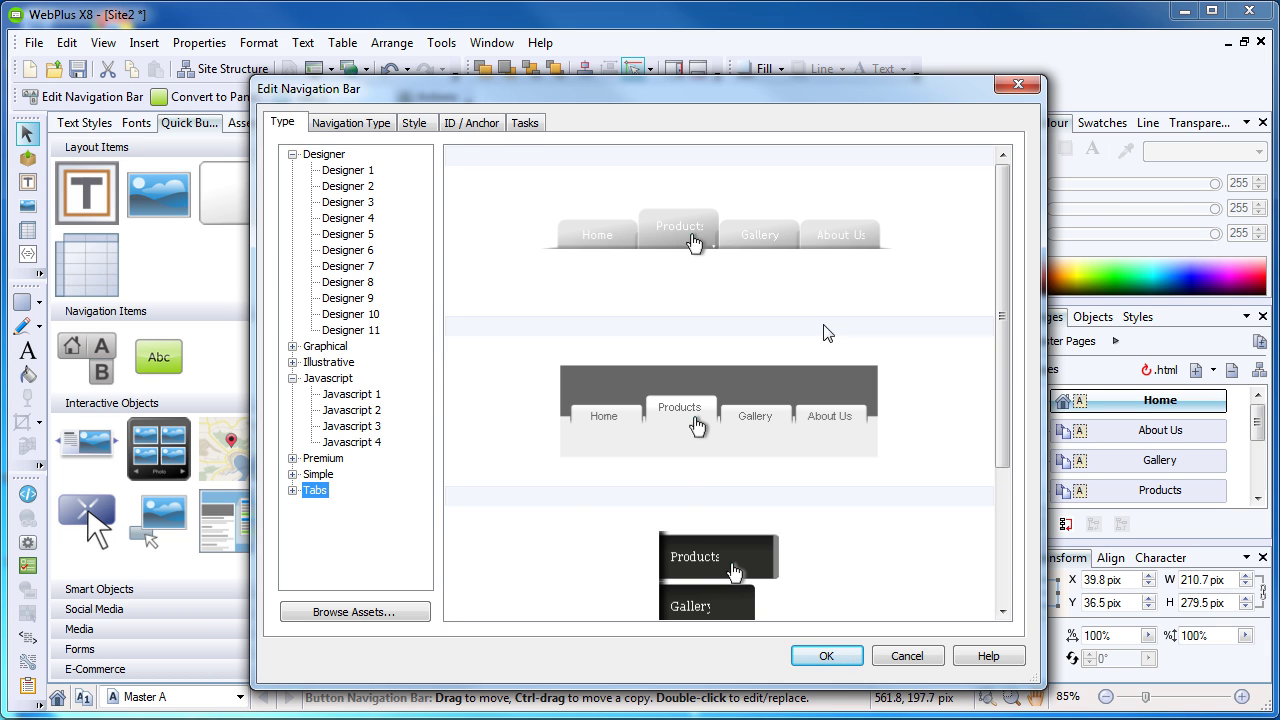
drag(995, 230, 970, 390)
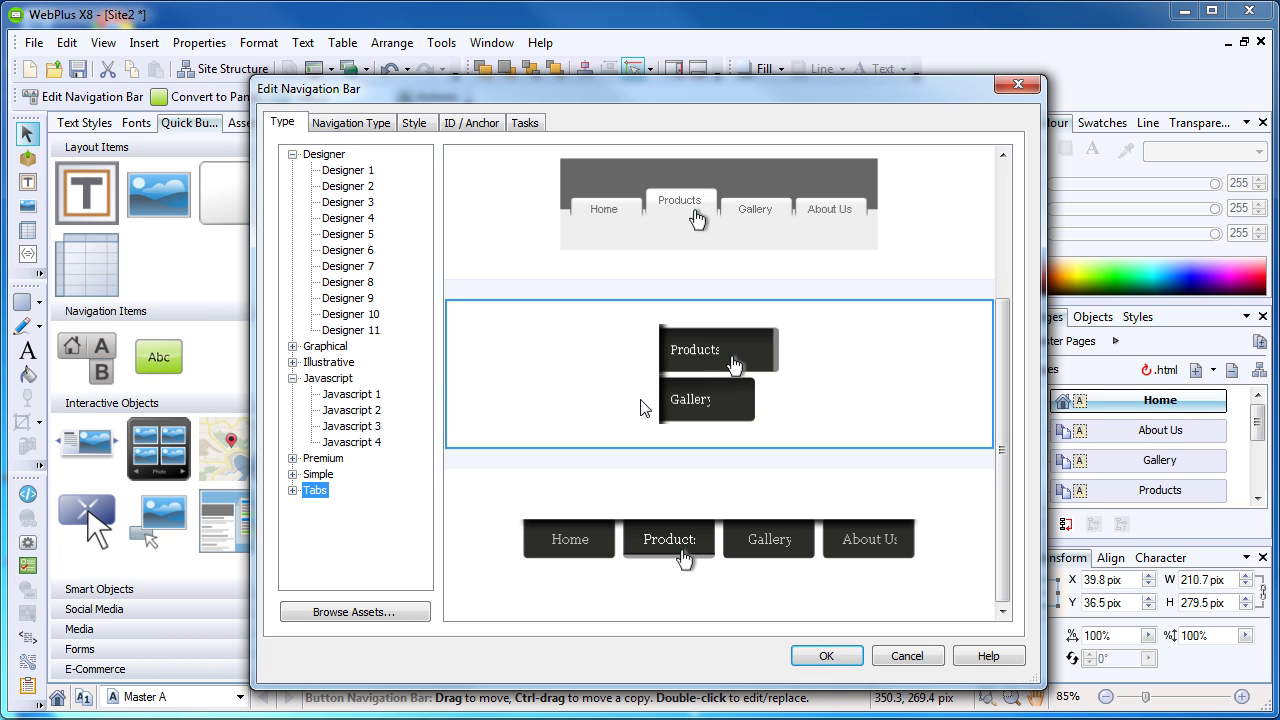
- Apply the Simple 15 preset to Master A's navigation bar, giving dark square buttons
click(311, 474)
click(293, 474)
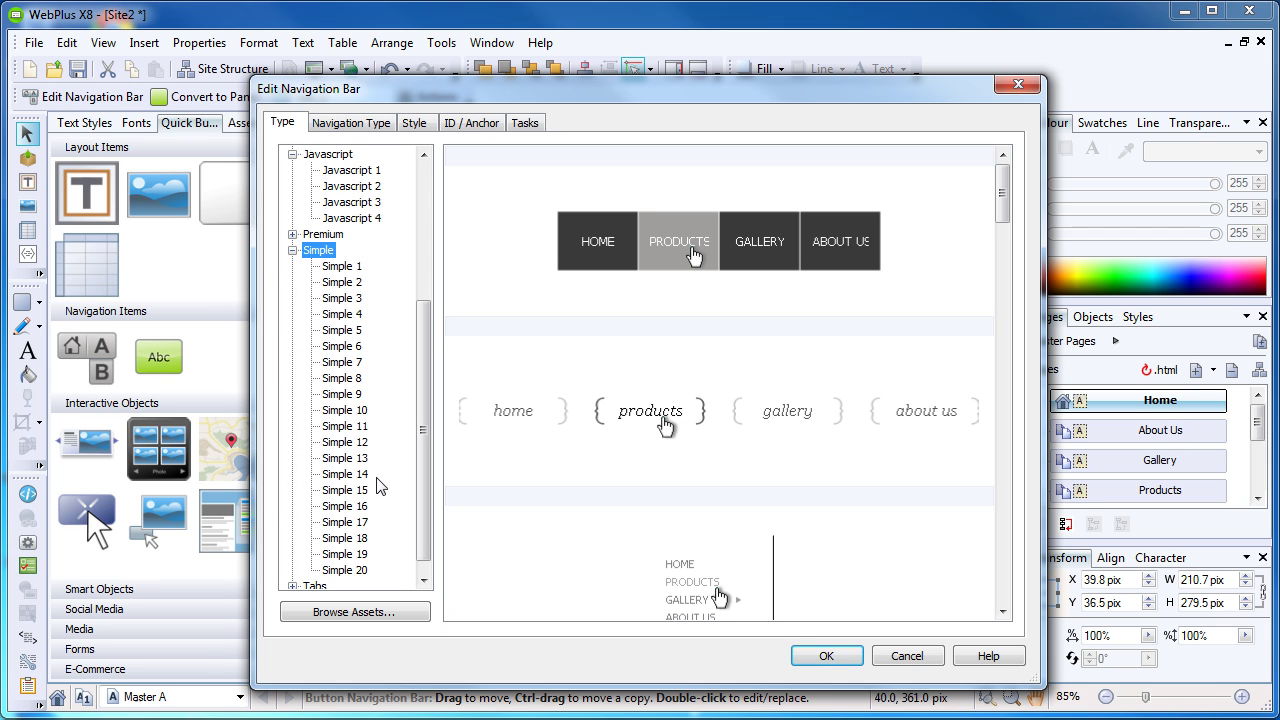
click(350, 494)
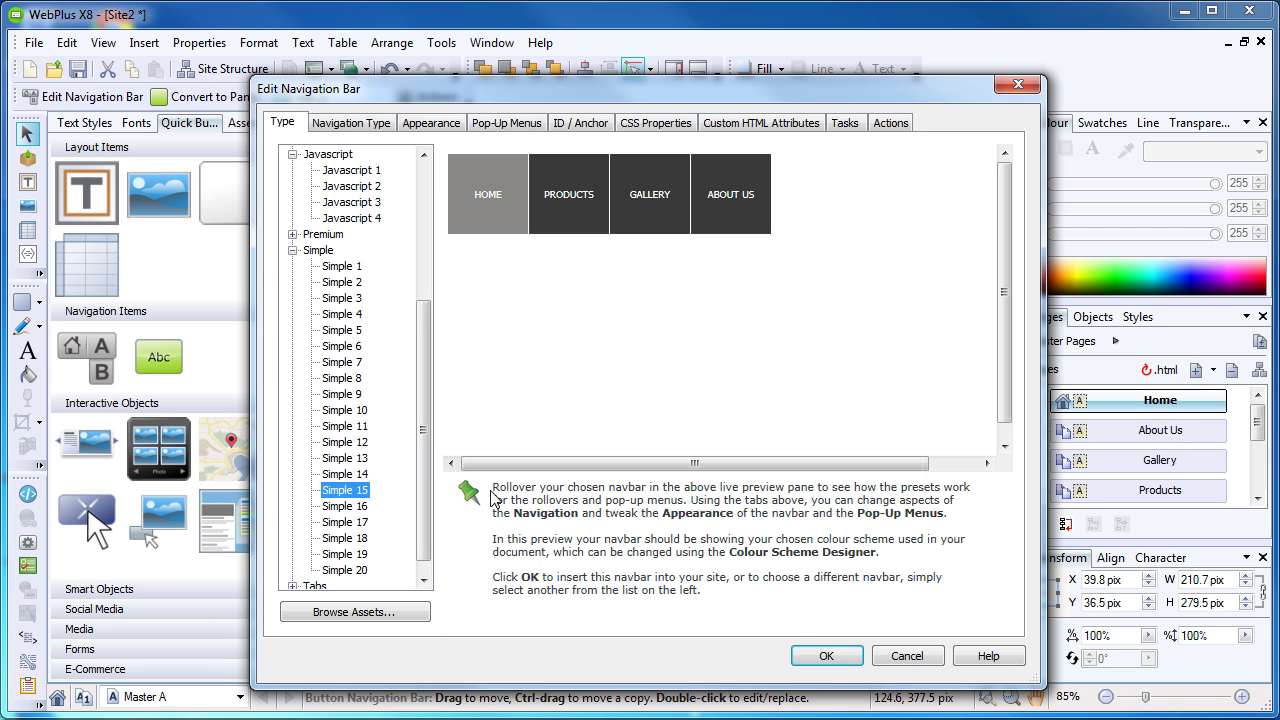
mouse_move(568, 200)
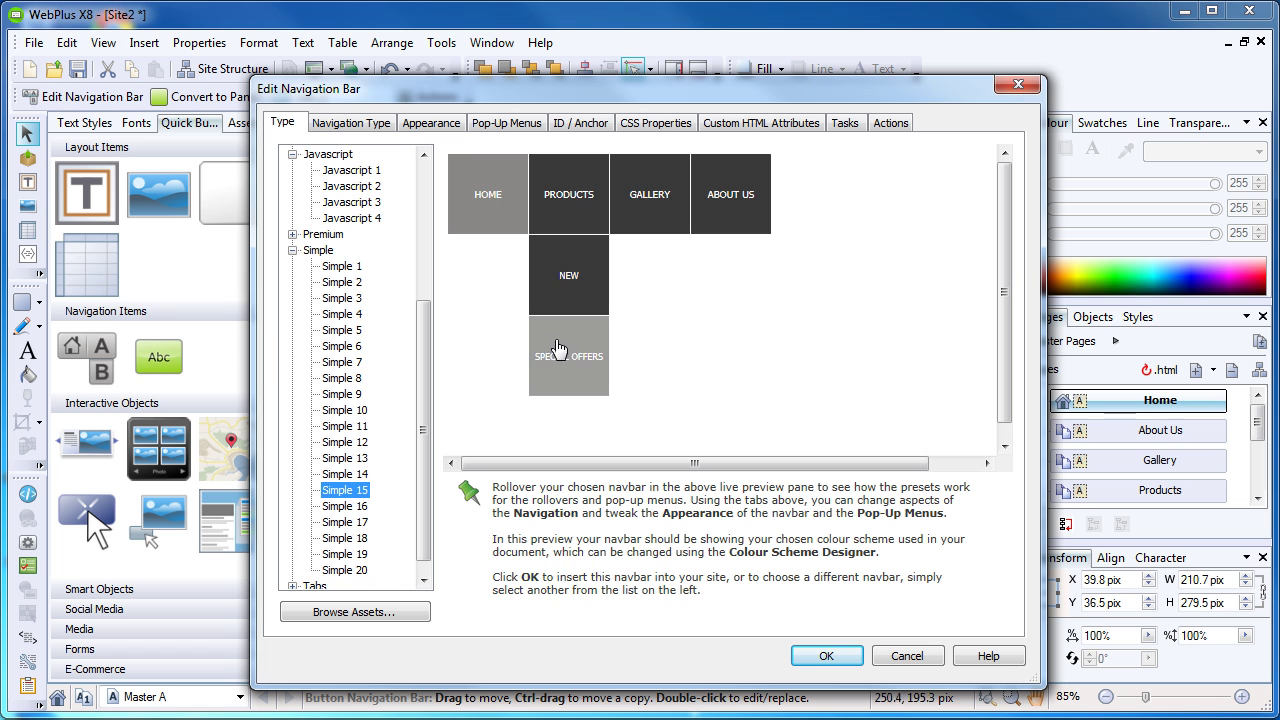
click(822, 654)
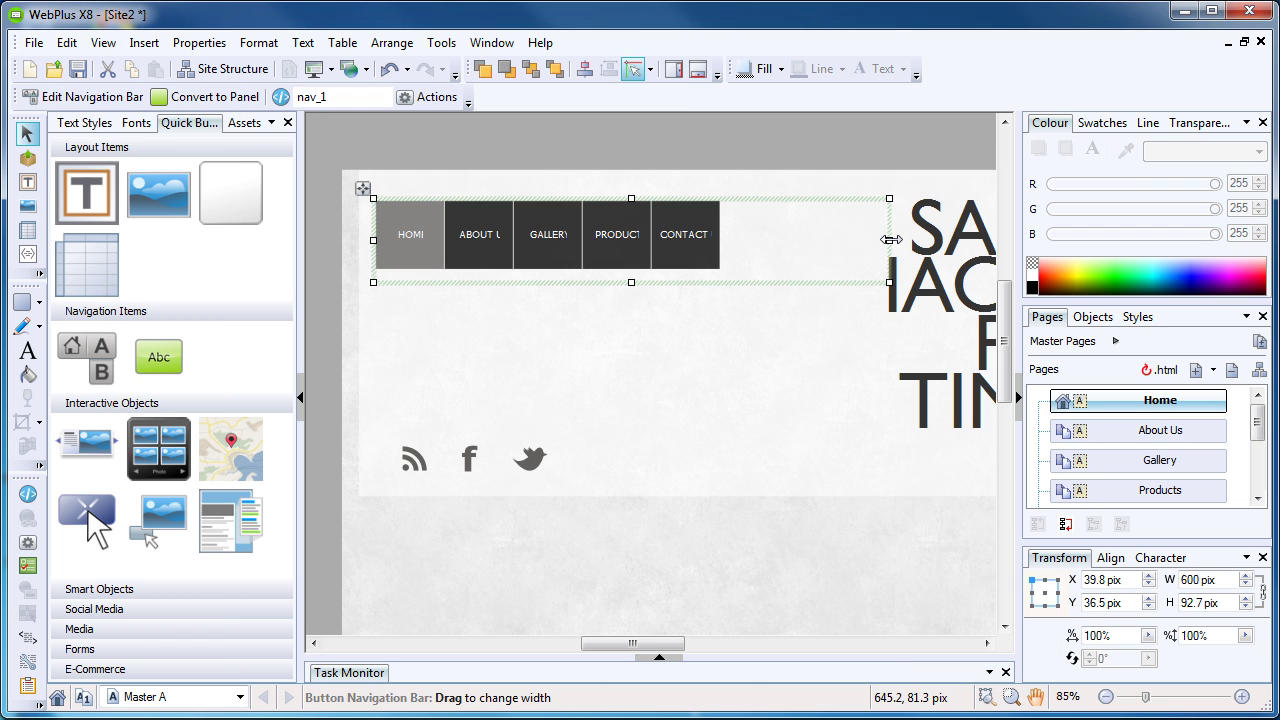
- Narrow the navigation bar to 412 pix and shift it right above the social icons
drag(889, 240, 731, 258)
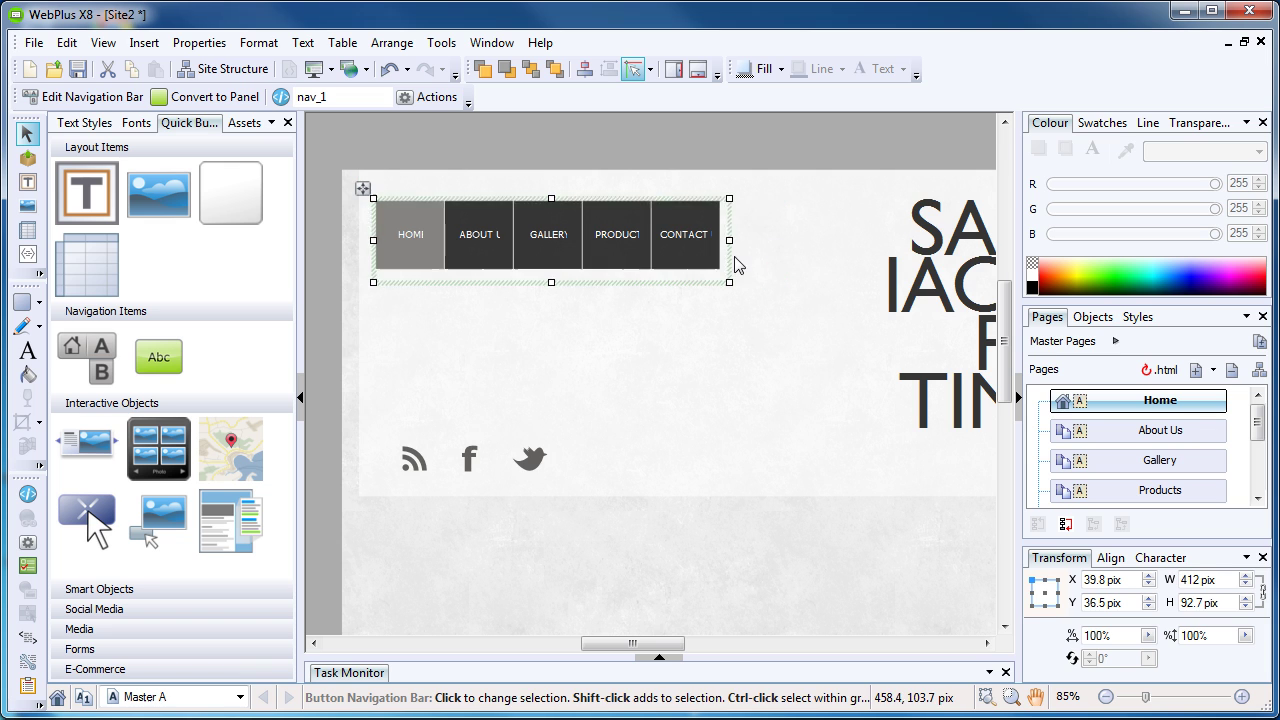
drag(481, 245, 505, 243)
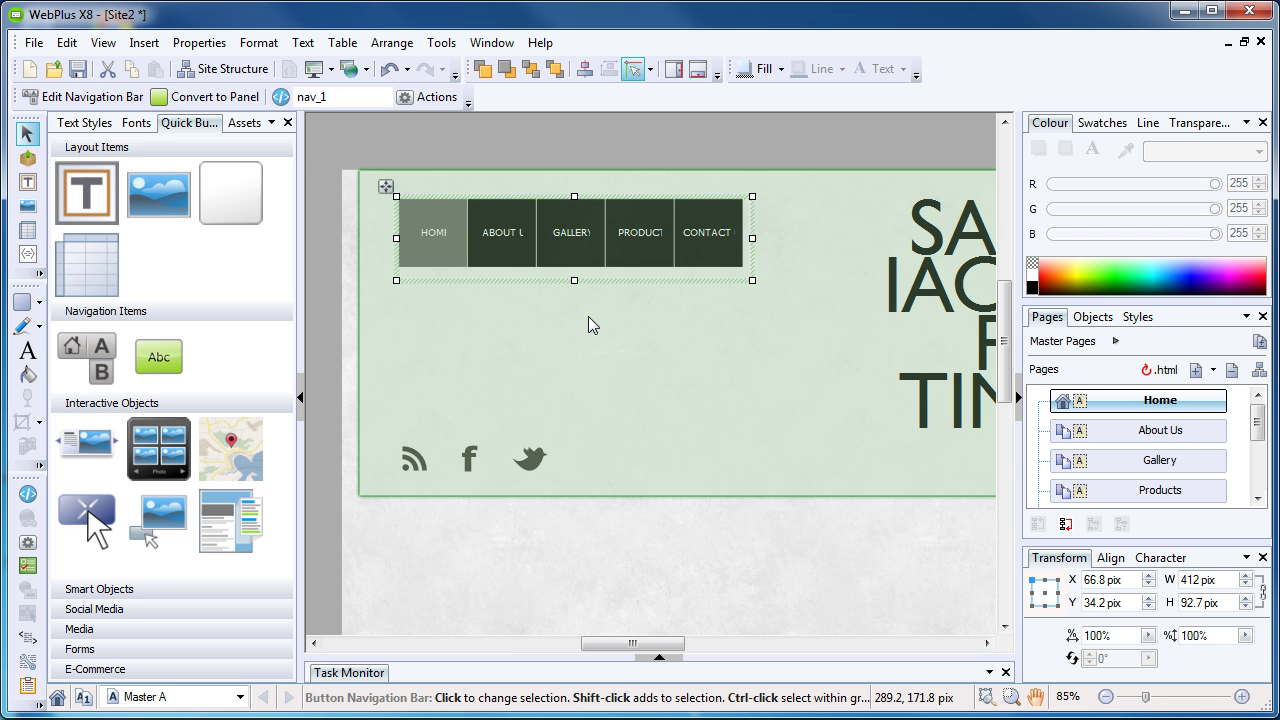
- Deselect the navigation bar and preview the site in the browser
click(486, 145)
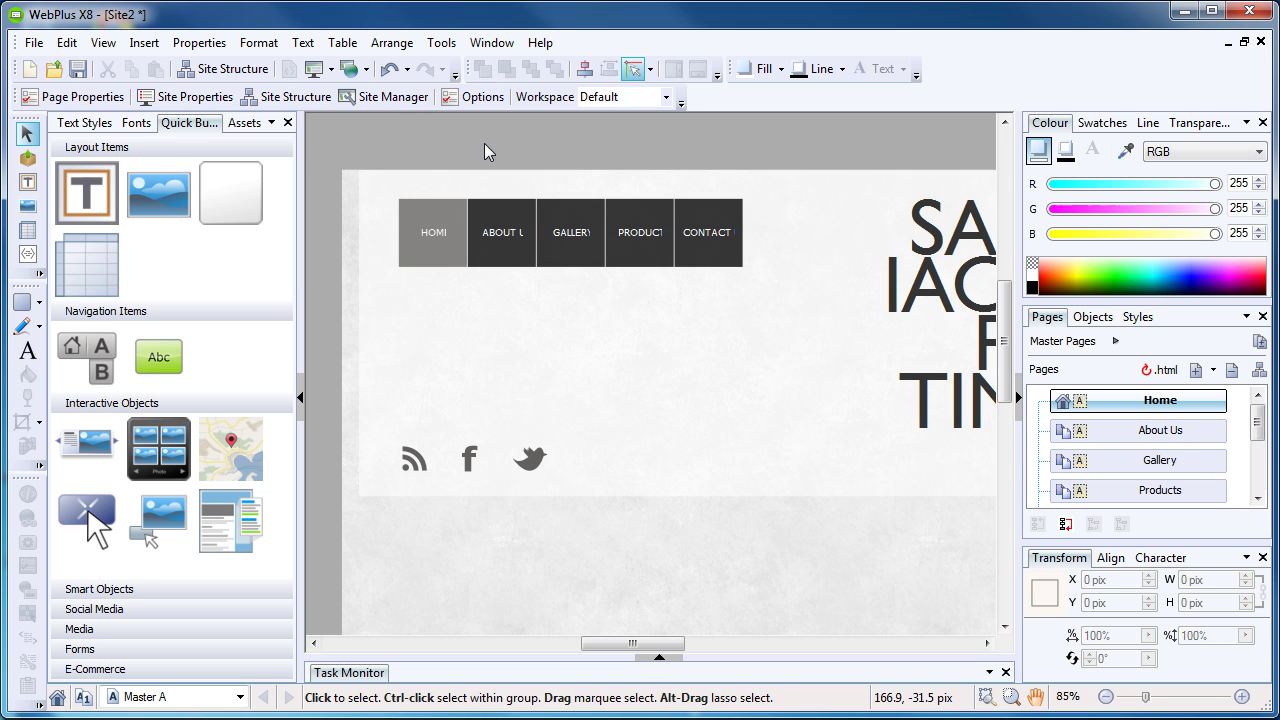
click(313, 72)
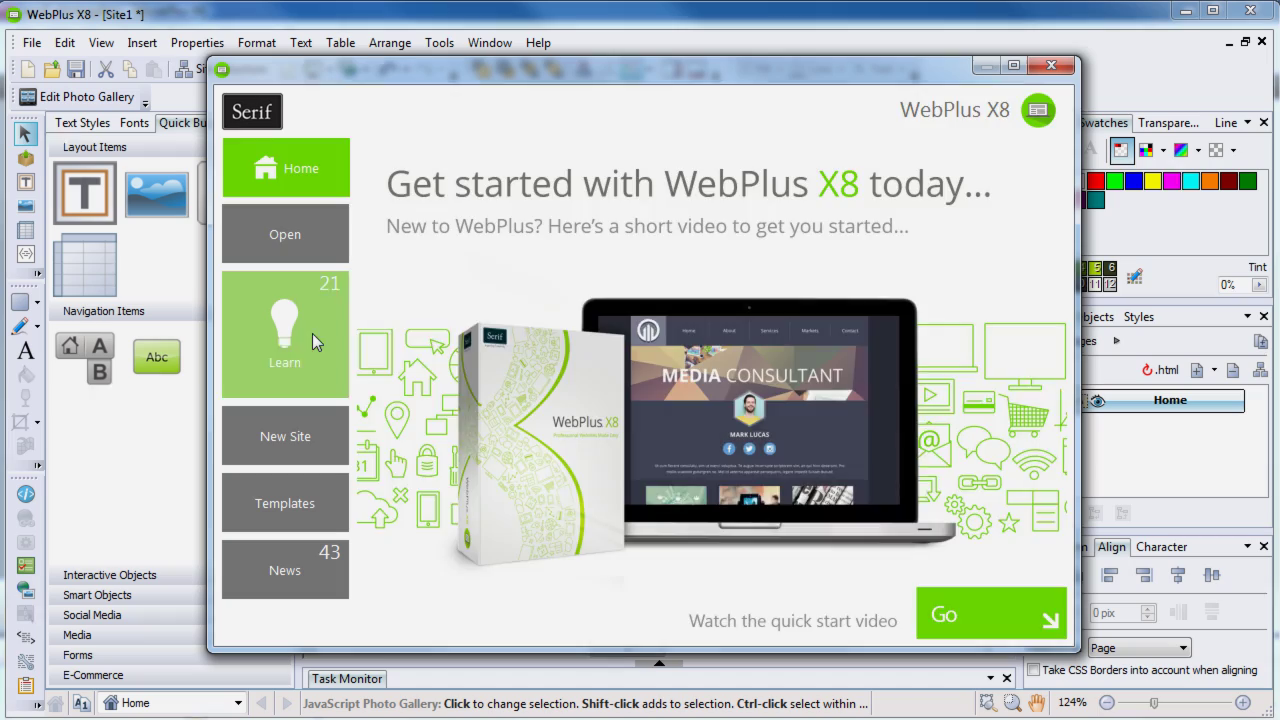
- Show the startup screen's Learn tutorials, such as Discover WebPlus and Navigation bar showcase
click(312, 333)
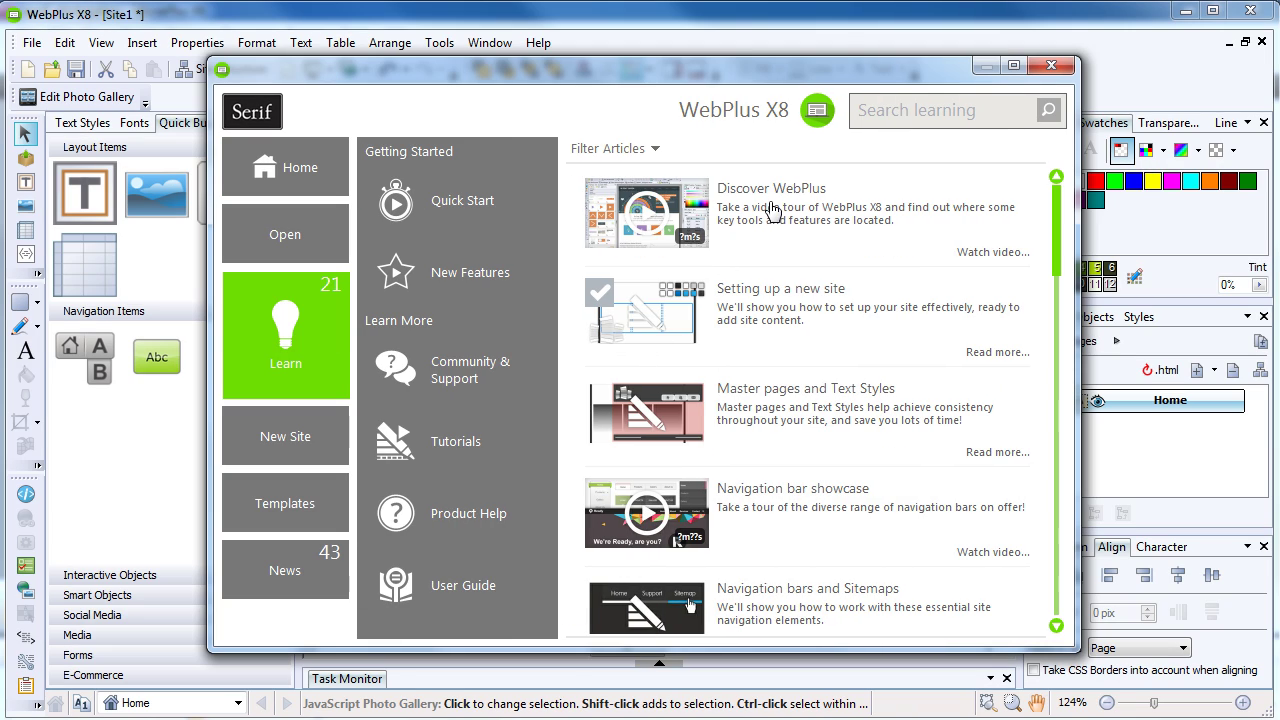